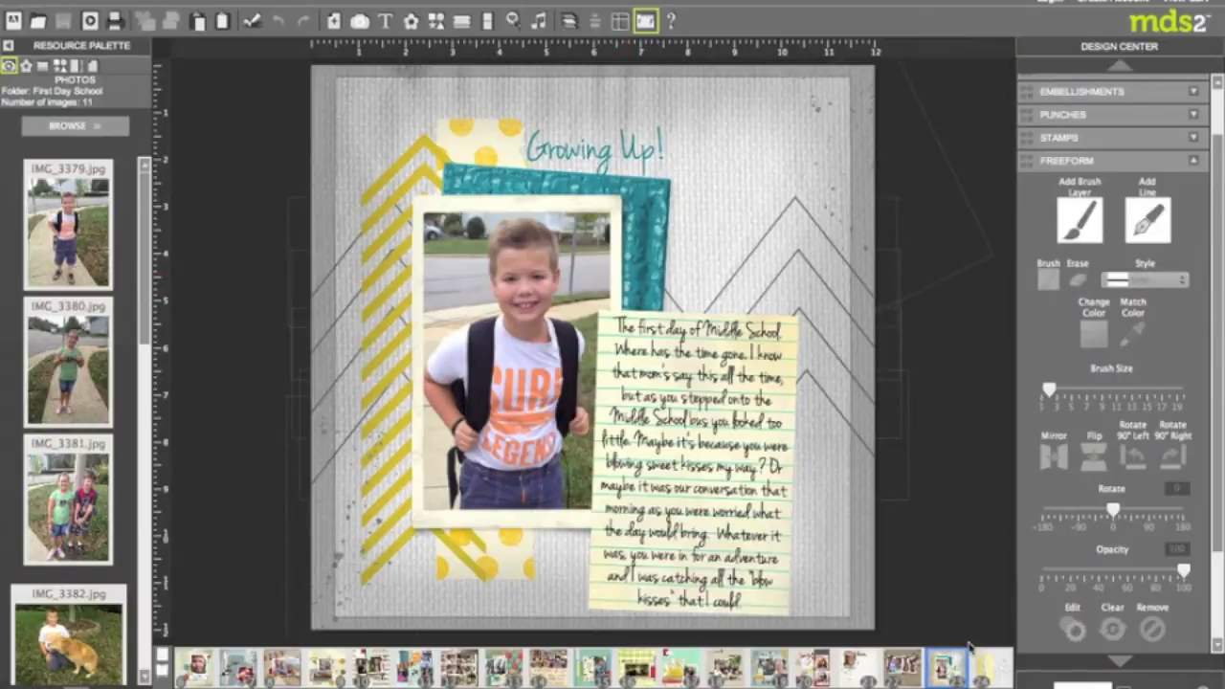
# Open the project's last page, with the yellow chevron and polka-dot strips, on the canvas
pyautogui.click(990, 672)
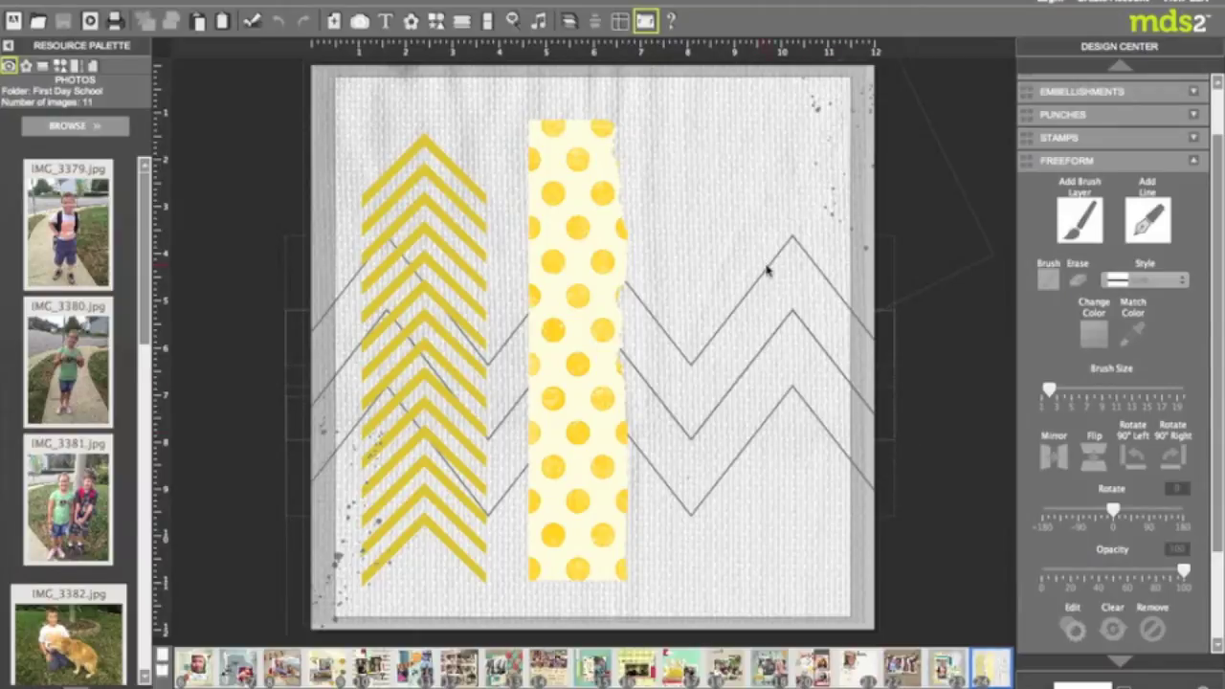
pyautogui.click(744, 295)
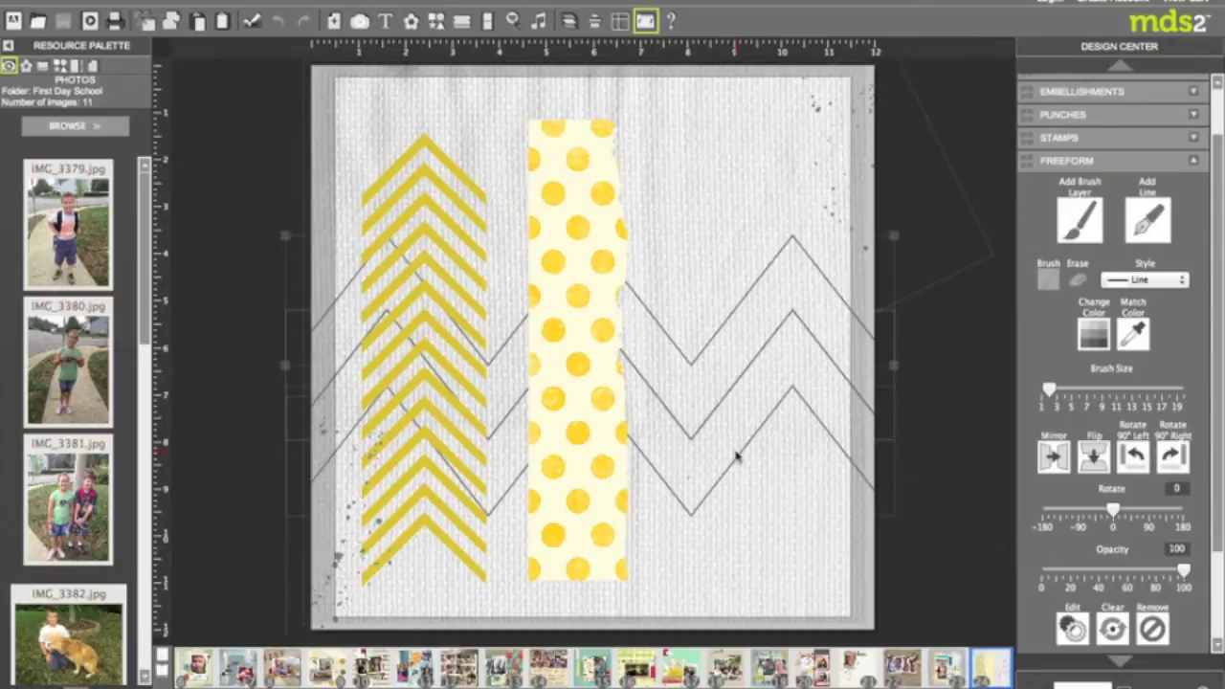
pyautogui.rightClick(596, 222)
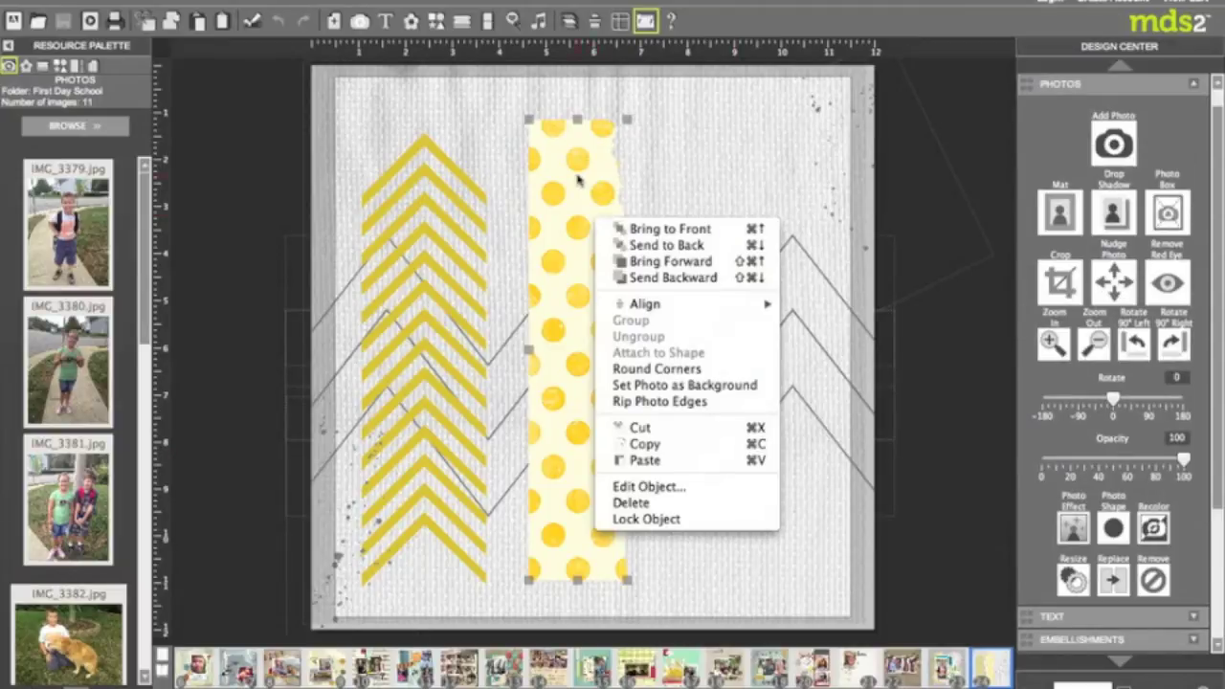
# Shift the polka-dot strip slightly left and add a tall, narrow yellow polka-dot paper strip beside it
pyautogui.click(686, 154)
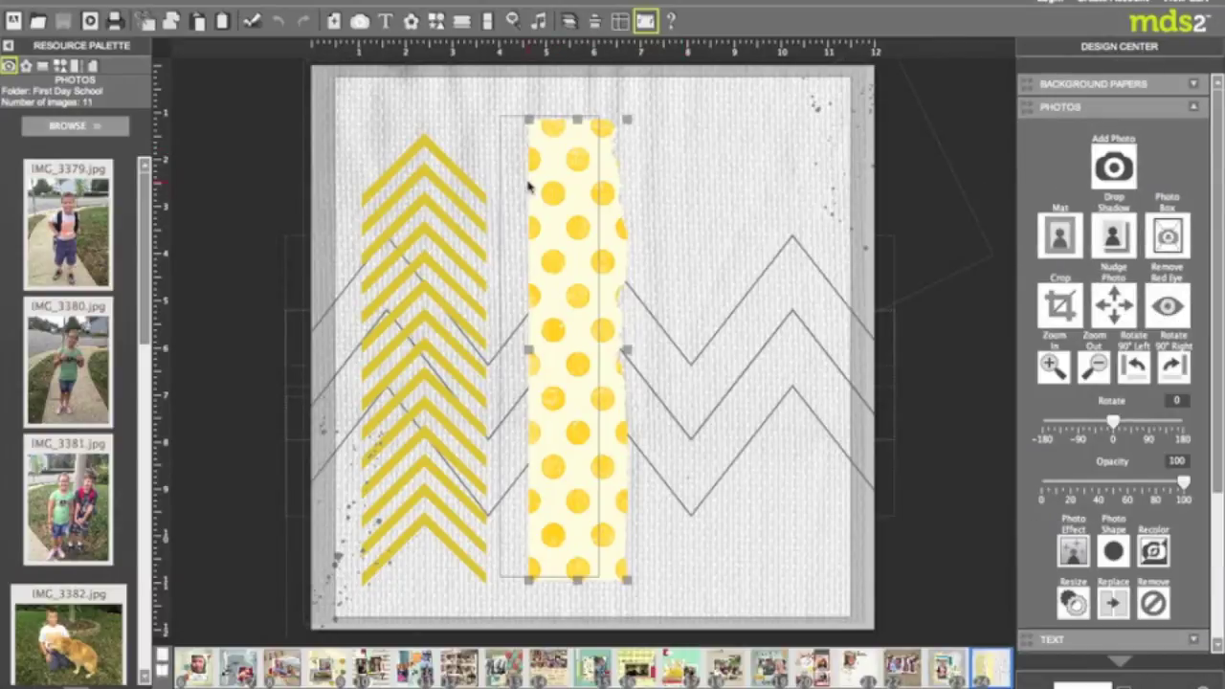
pyautogui.moveTo(527, 187); pyautogui.dragTo(501, 186)
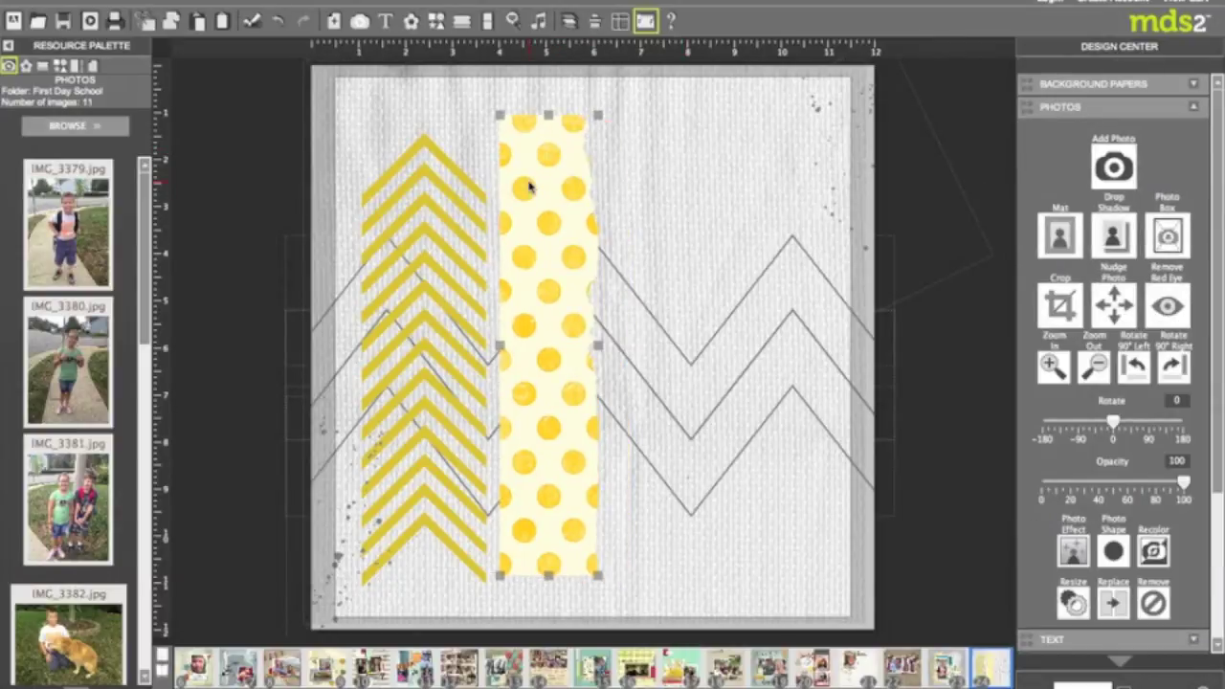
pyautogui.click(93, 65)
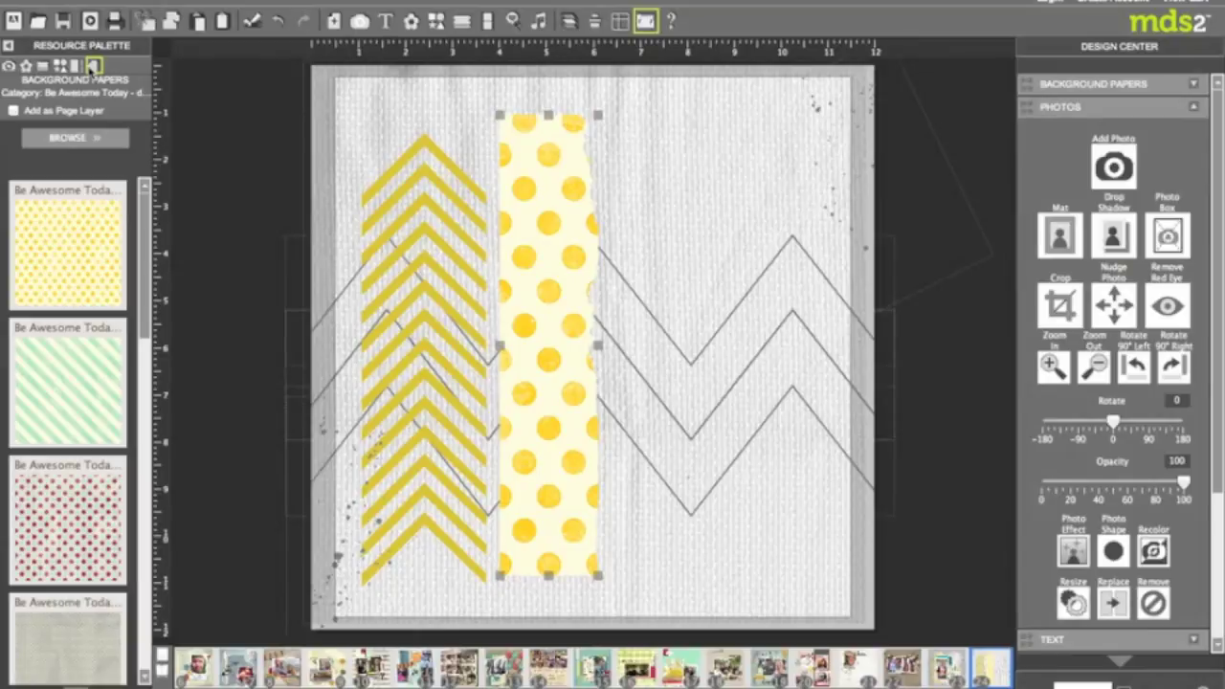
pyautogui.click(14, 111)
pyautogui.moveTo(61, 282); pyautogui.dragTo(700, 302)
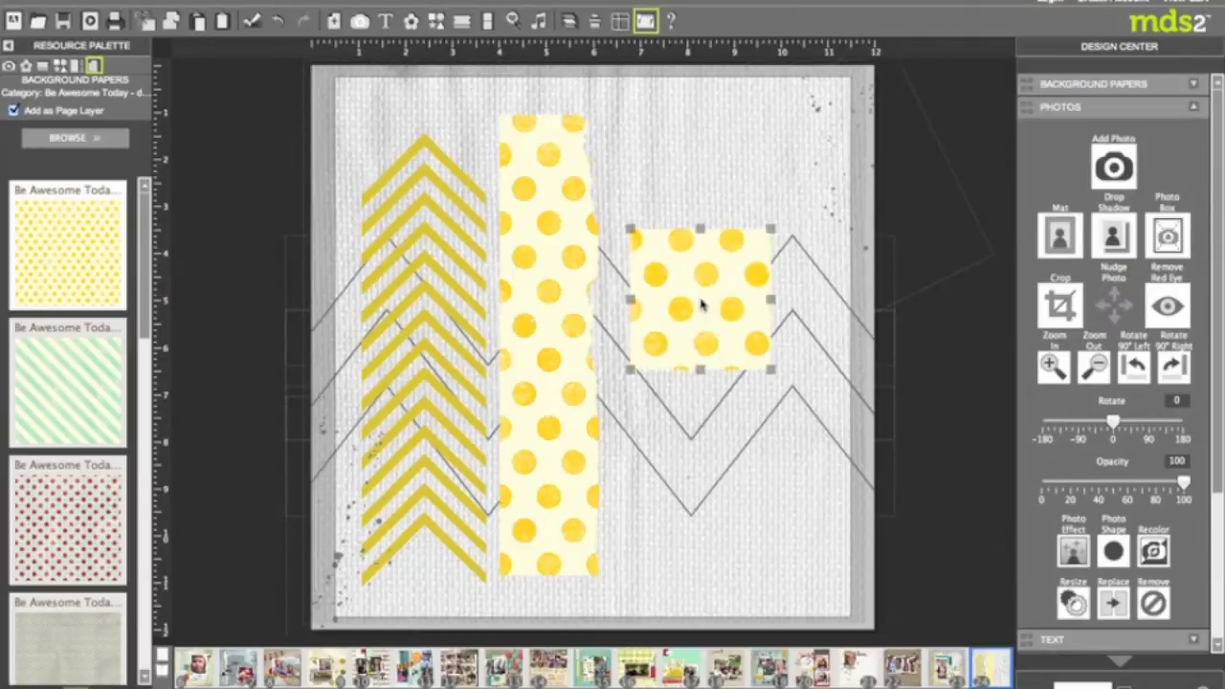
pyautogui.moveTo(699, 230); pyautogui.dragTo(700, 139)
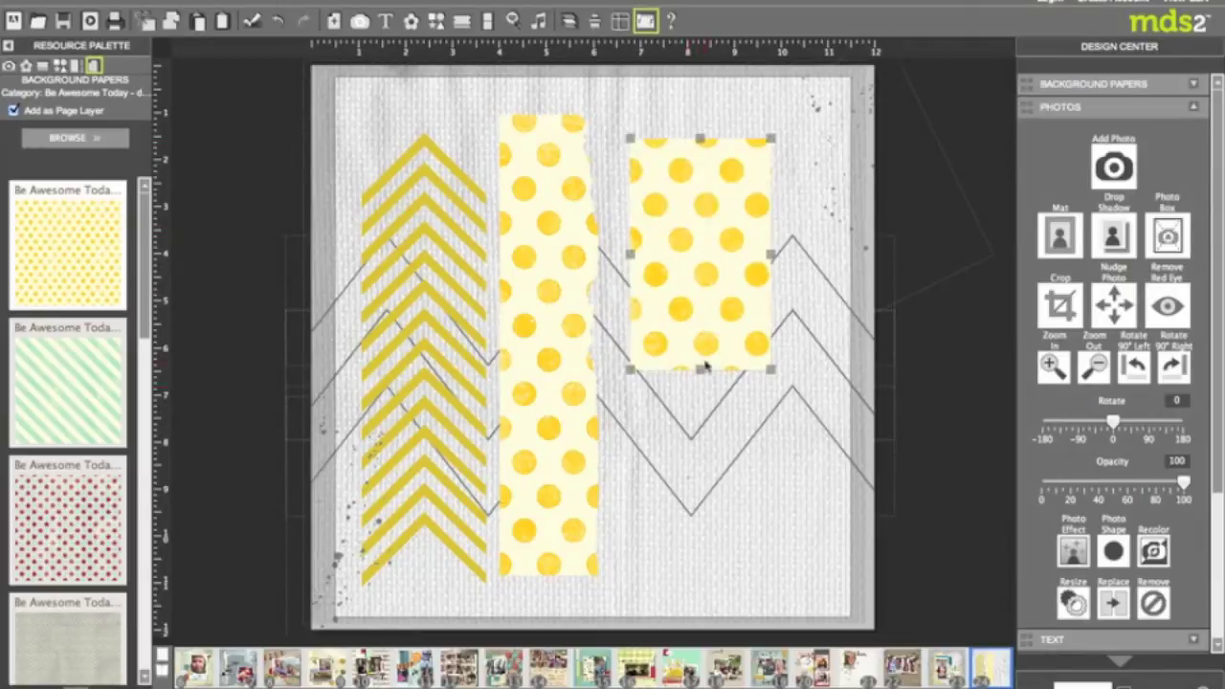
pyautogui.moveTo(700, 369); pyautogui.dragTo(702, 506)
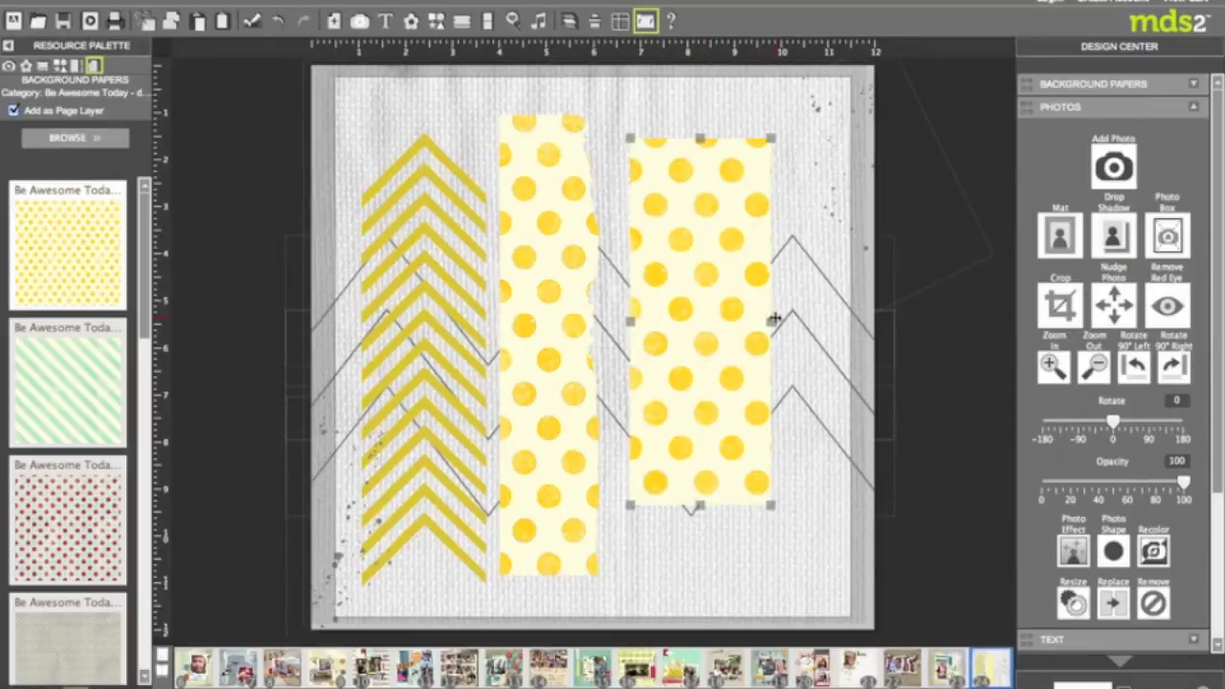
pyautogui.moveTo(773, 319); pyautogui.dragTo(705, 320)
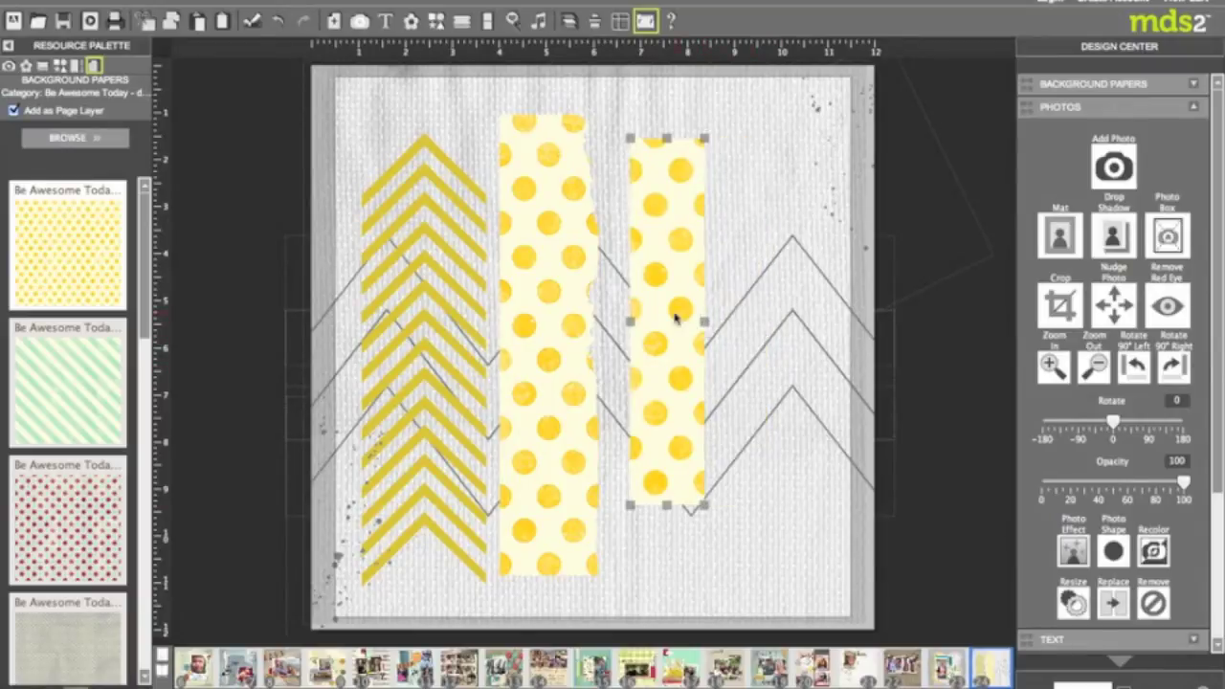
# Rip the right edge of the narrow polka-dot strip using Rip Photo Edges
pyautogui.rightClick(675, 319)
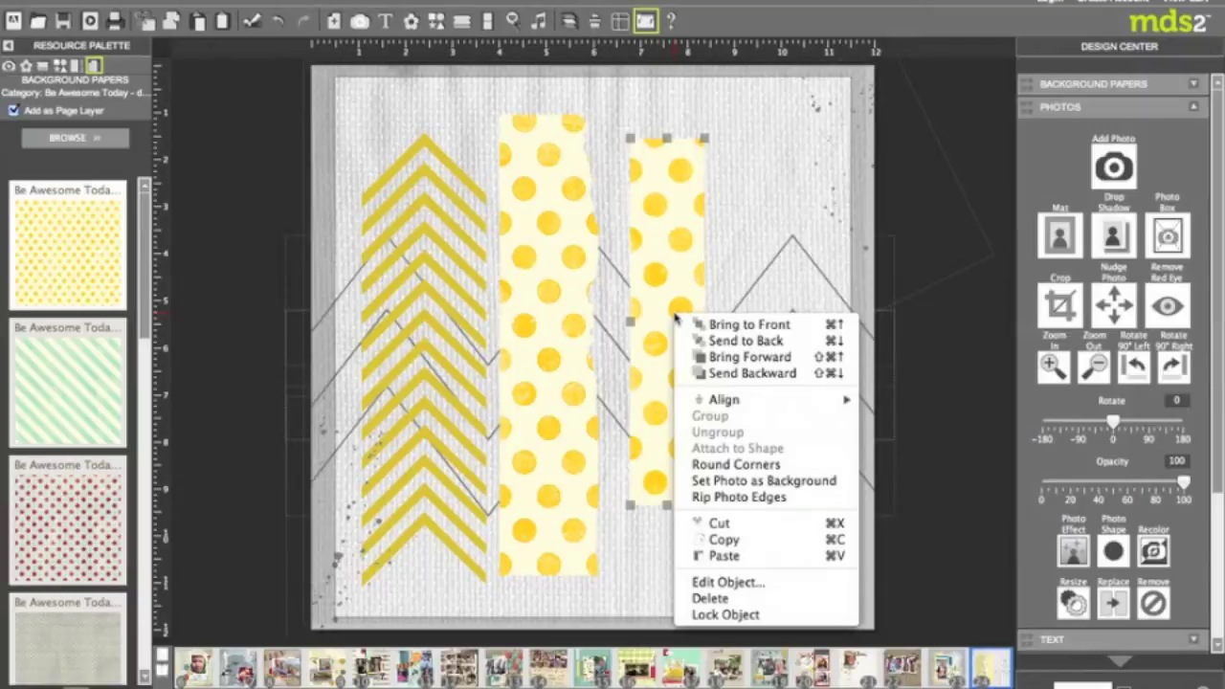
pyautogui.click(737, 498)
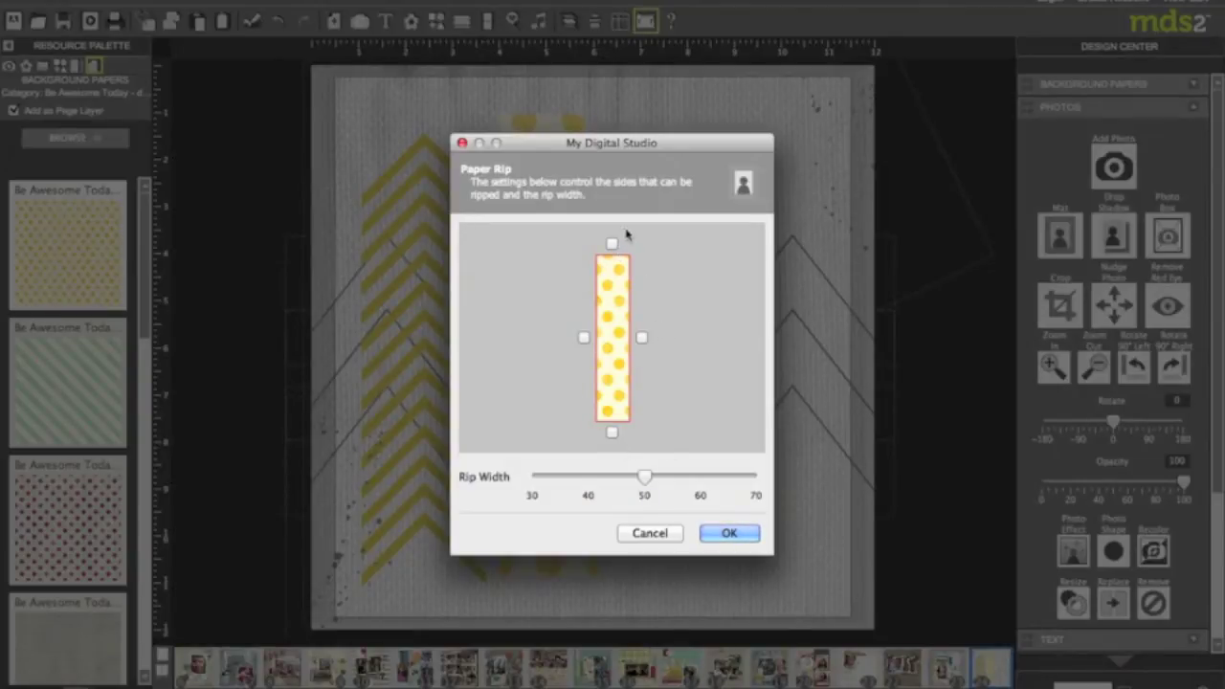
pyautogui.click(641, 337)
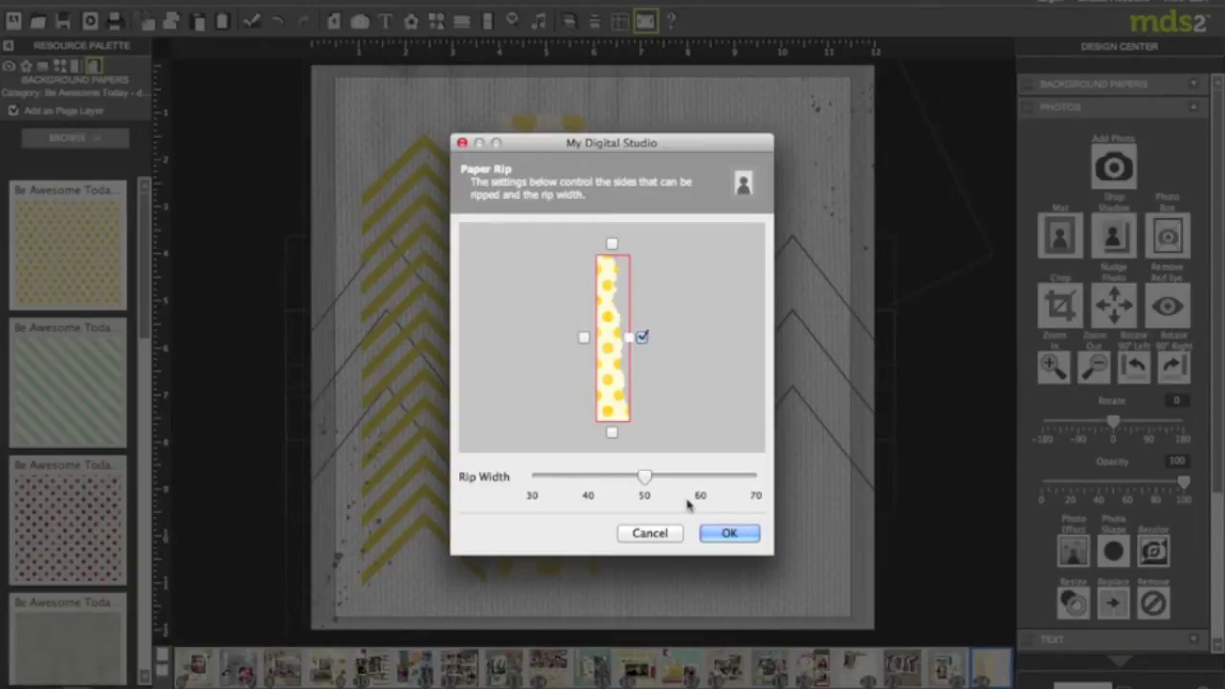
pyautogui.click(727, 533)
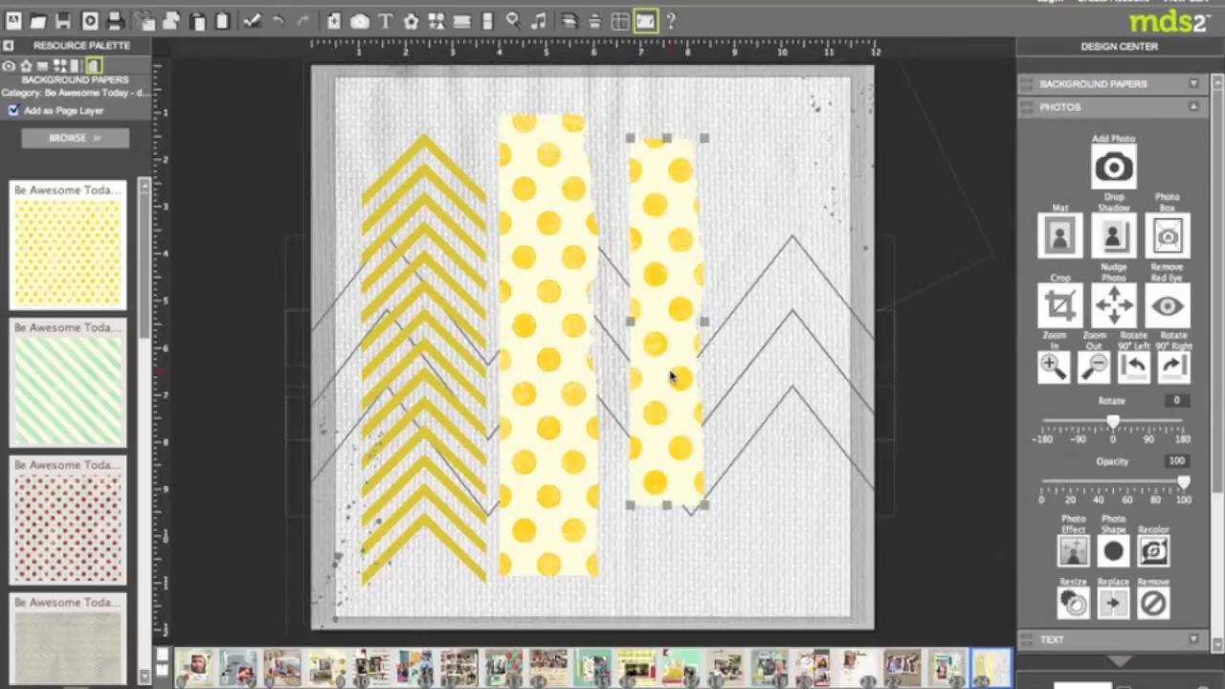
pyautogui.rightClick(672, 376)
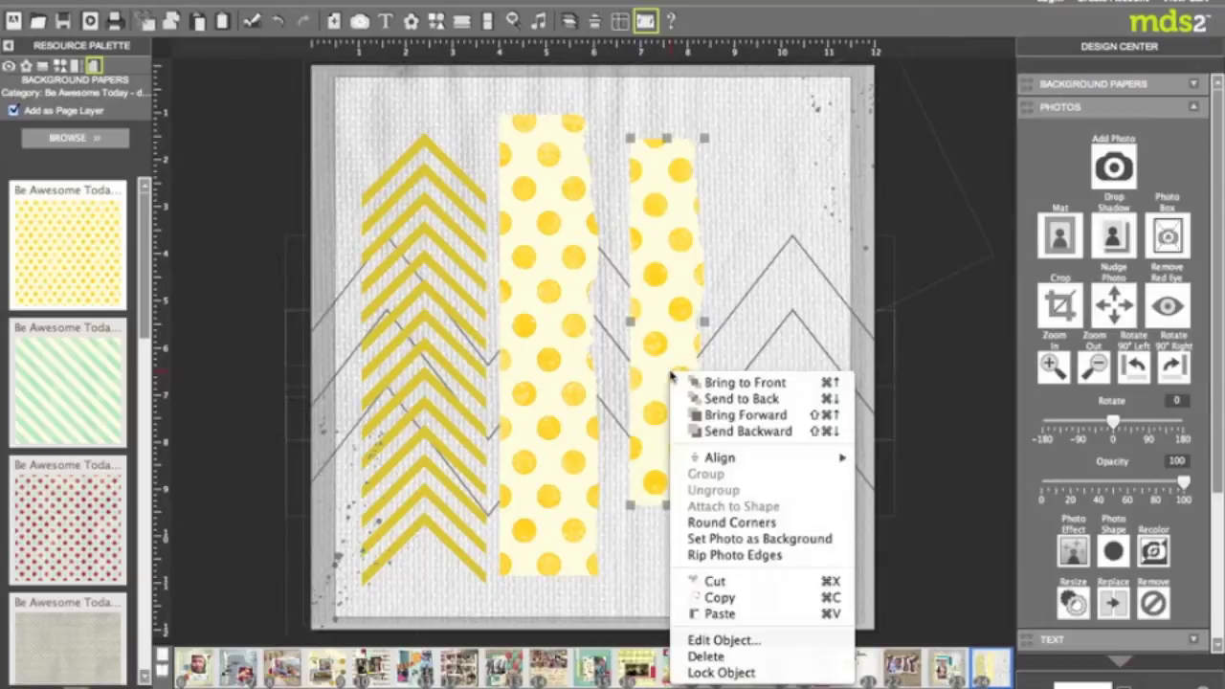
# Reapply the paper rip on the narrow strip with Rip Width set to 70
pyautogui.click(750, 556)
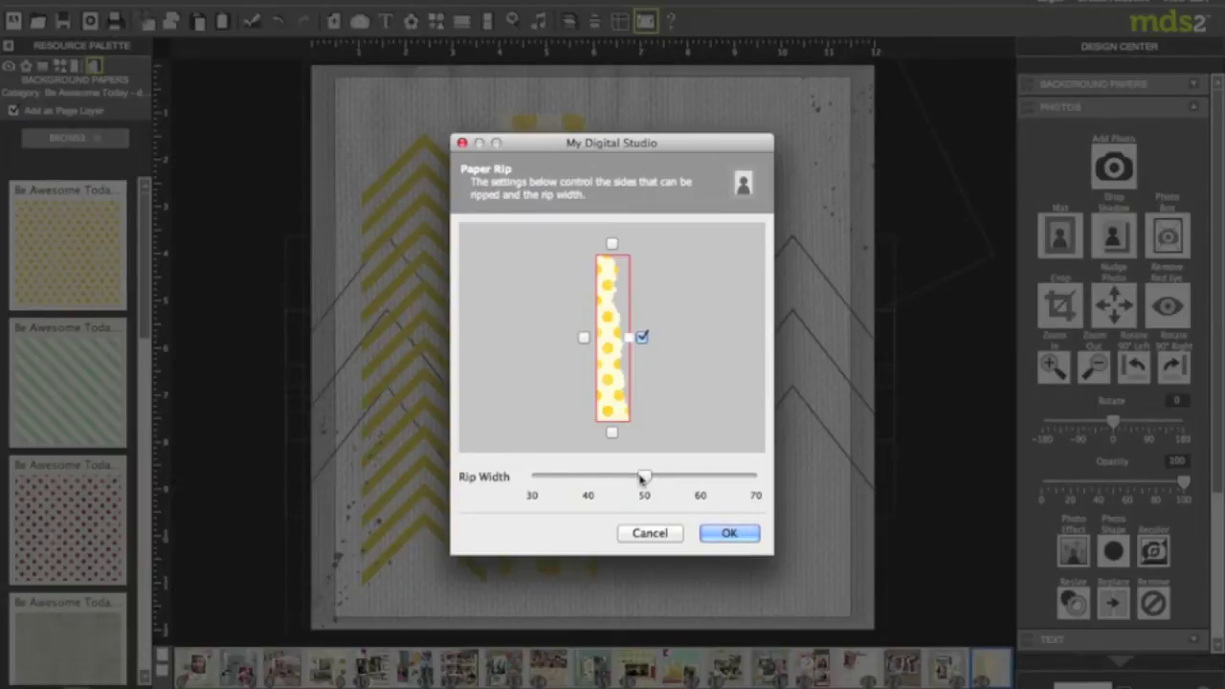
pyautogui.moveTo(643, 476); pyautogui.dragTo(749, 485)
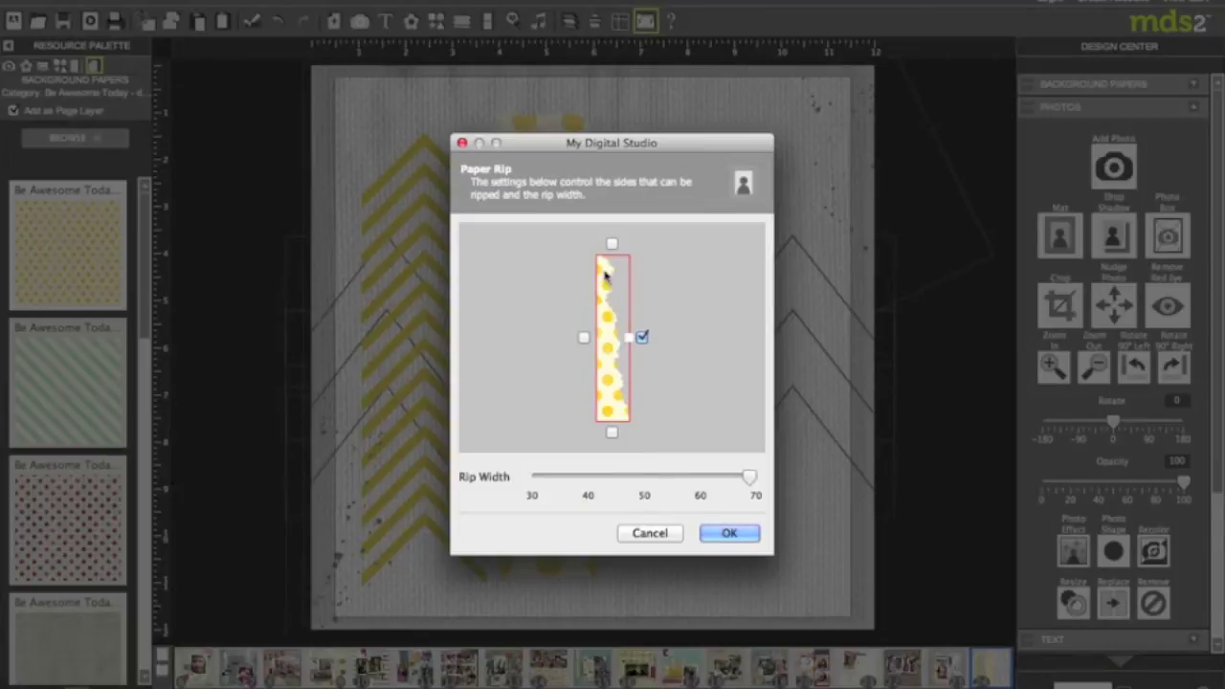
pyautogui.click(729, 533)
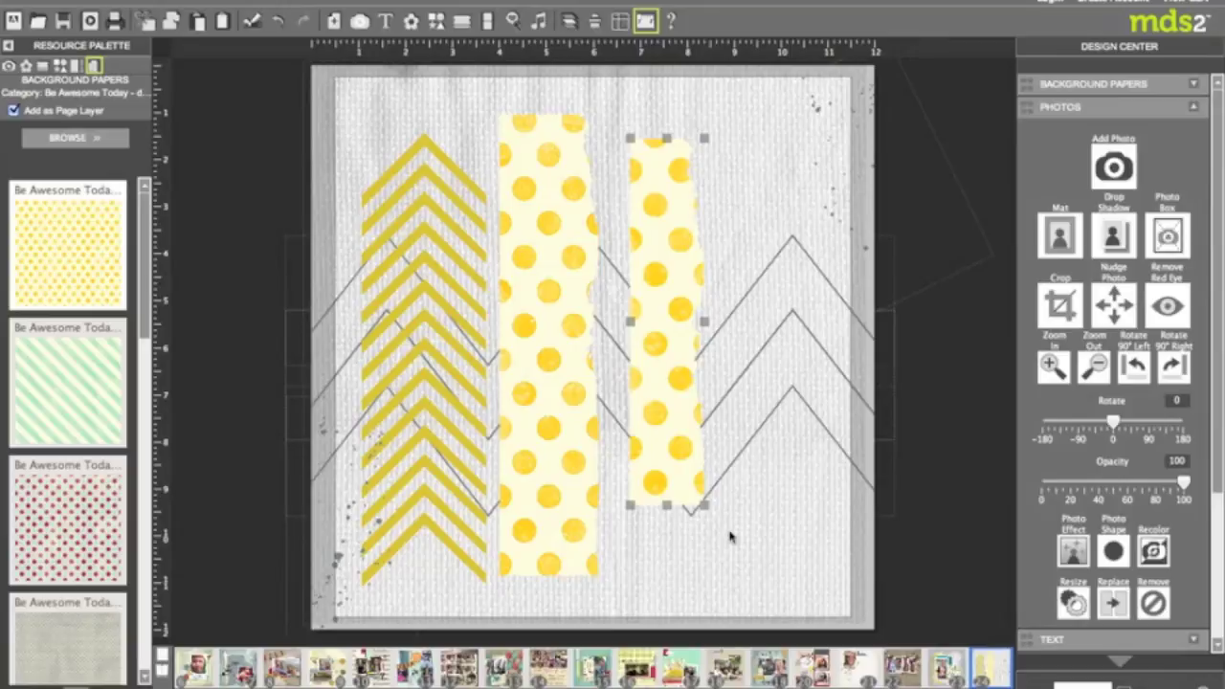
# Place Always Artichoke card stock over the polka-dot strips and stretch it taller upward
pyautogui.click(84, 140)
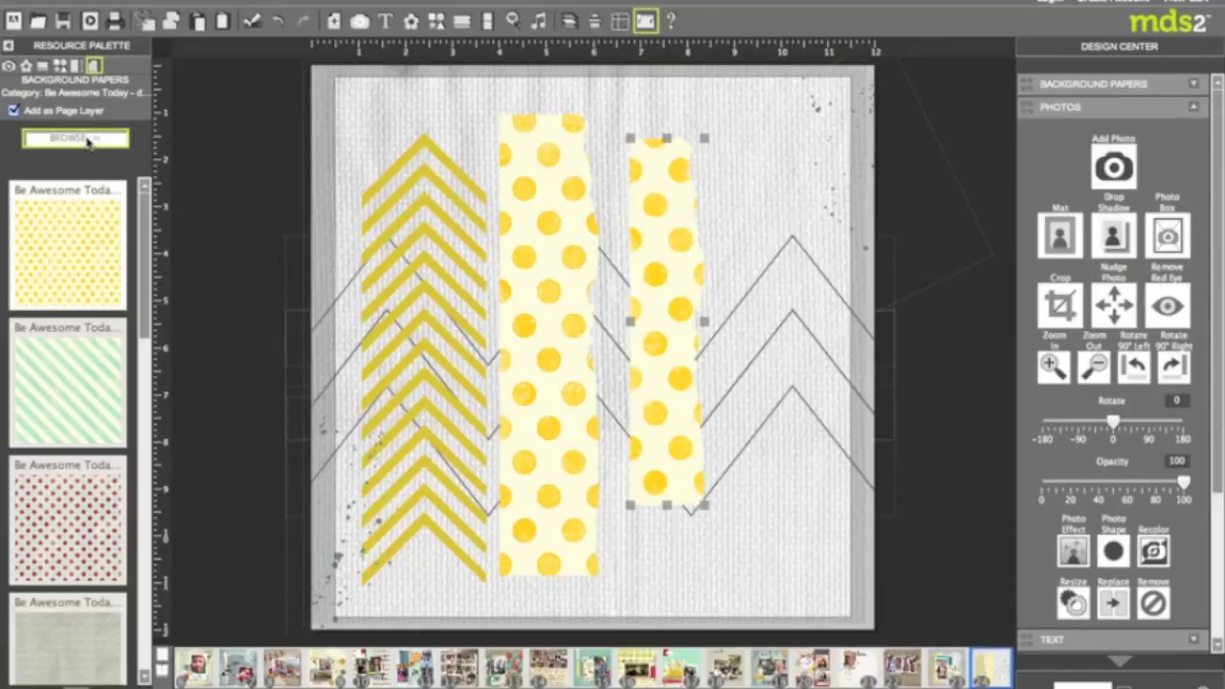
pyautogui.click(82, 219)
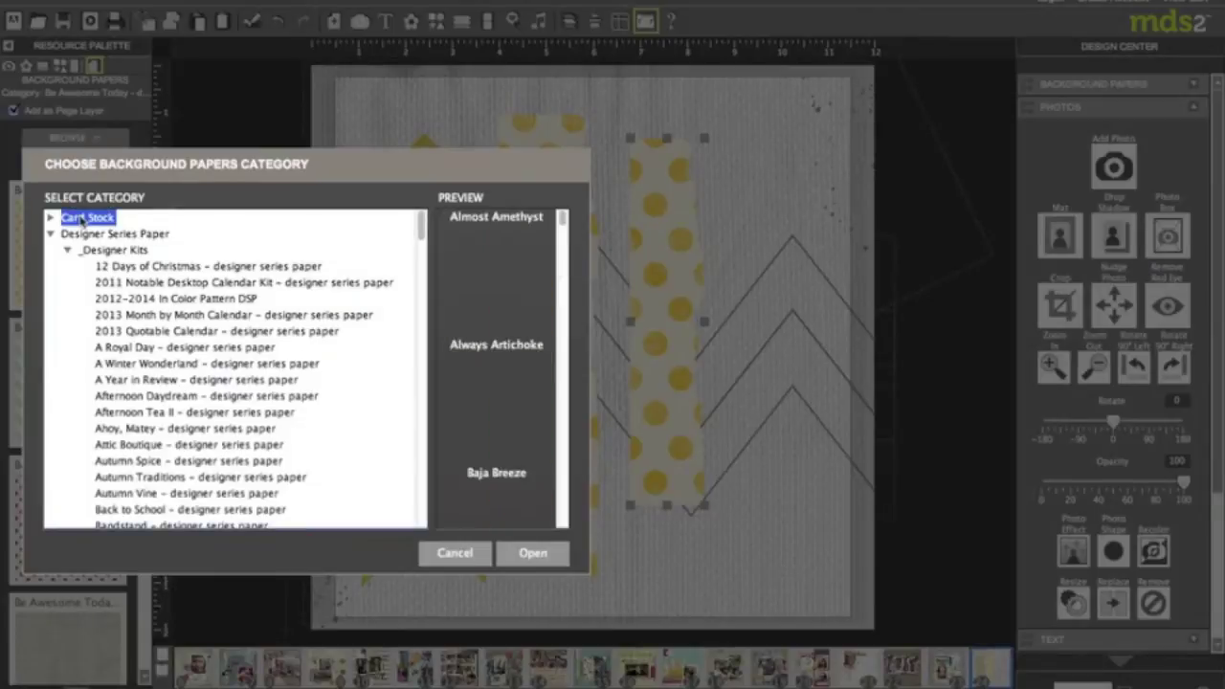
pyautogui.click(533, 553)
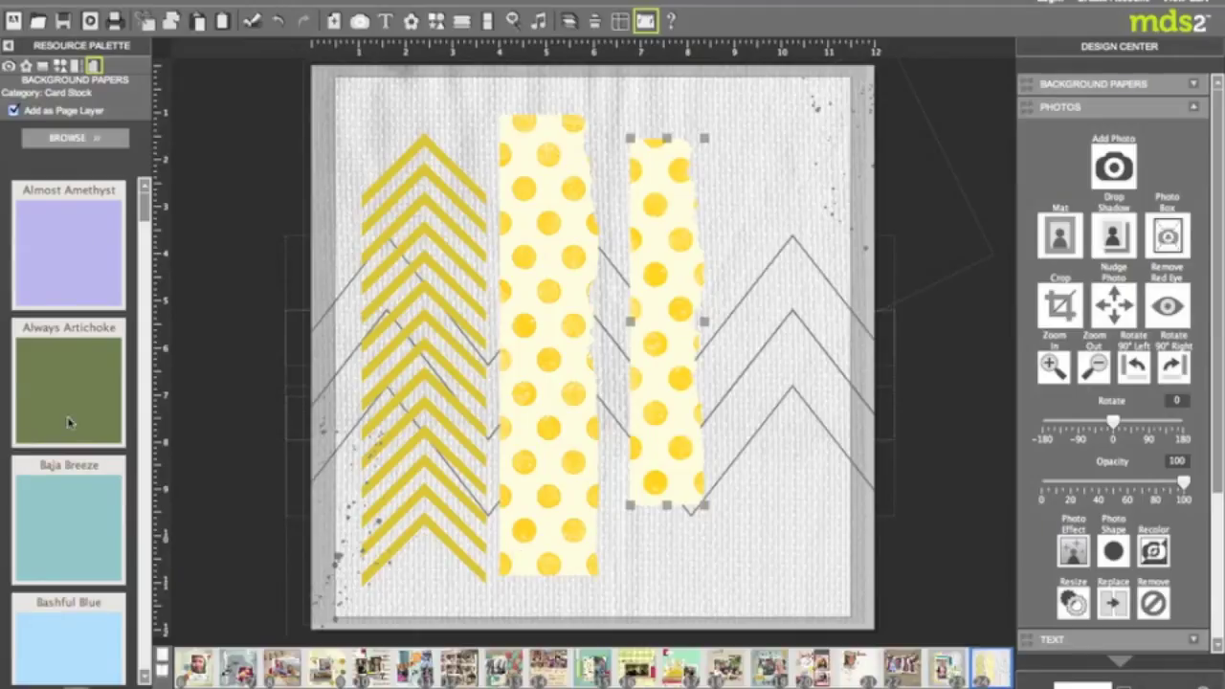
pyautogui.click(60, 375)
pyautogui.moveTo(60, 375); pyautogui.dragTo(615, 330)
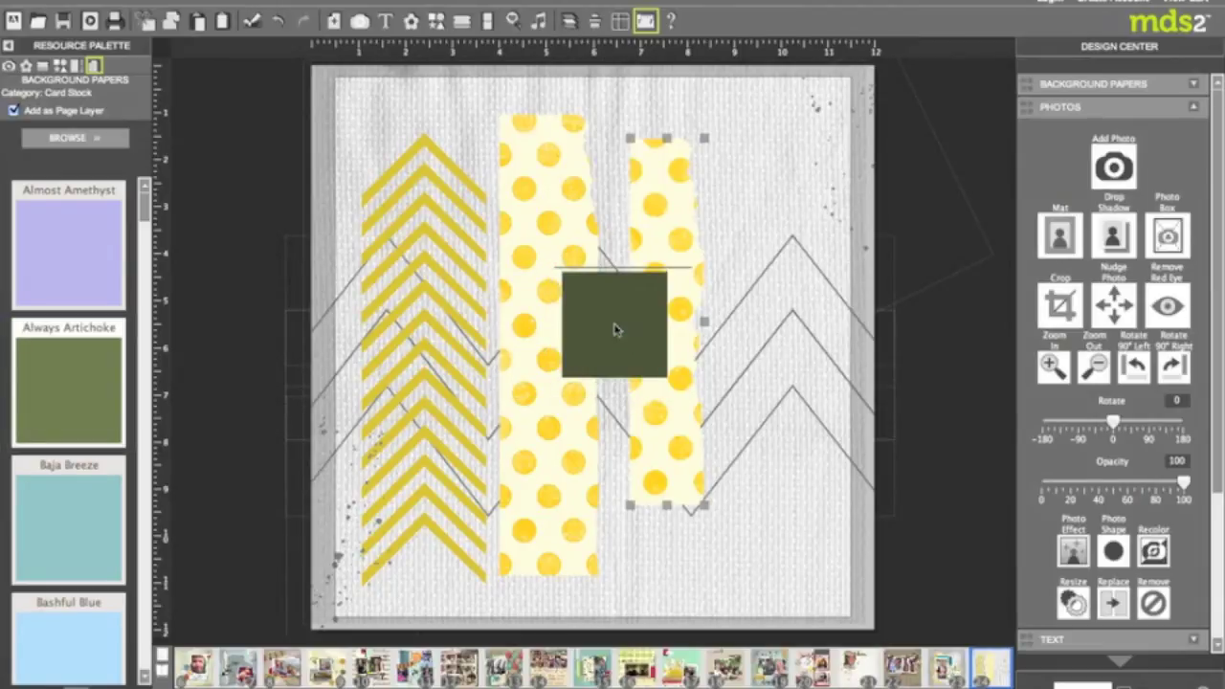
pyautogui.moveTo(615, 250); pyautogui.dragTo(609, 163)
# Rip the Always Artichoke block's right edge at rip width 70
pyautogui.rightClick(613, 221)
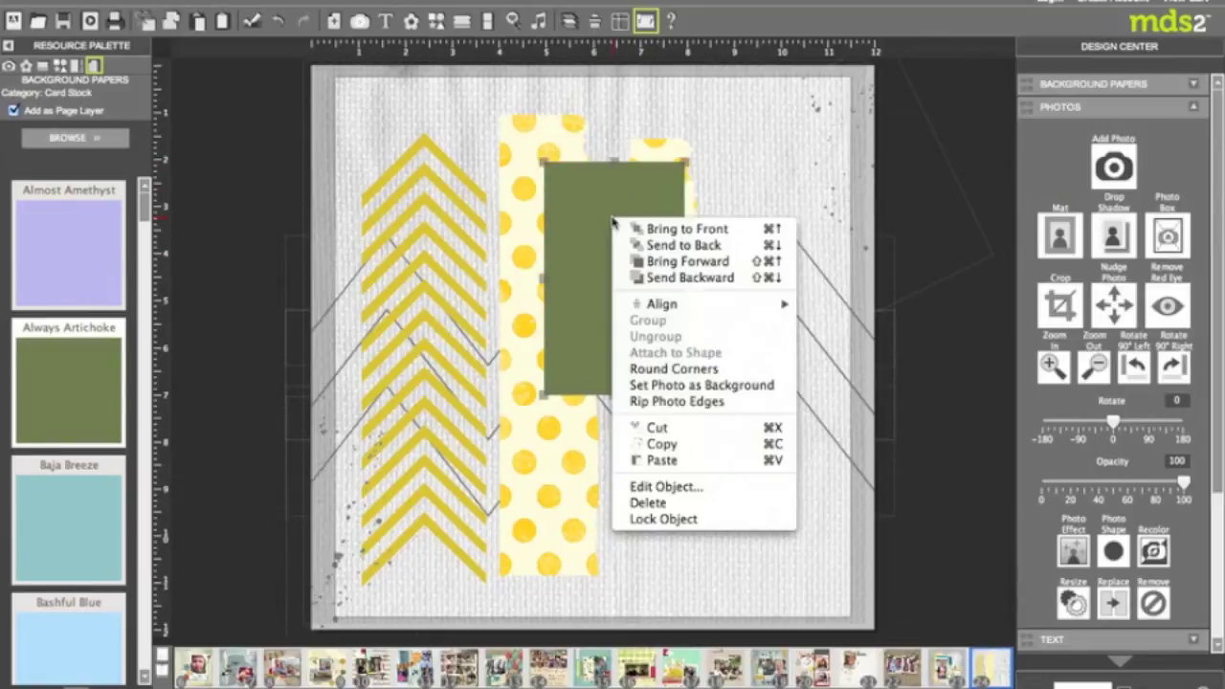
pyautogui.click(647, 400)
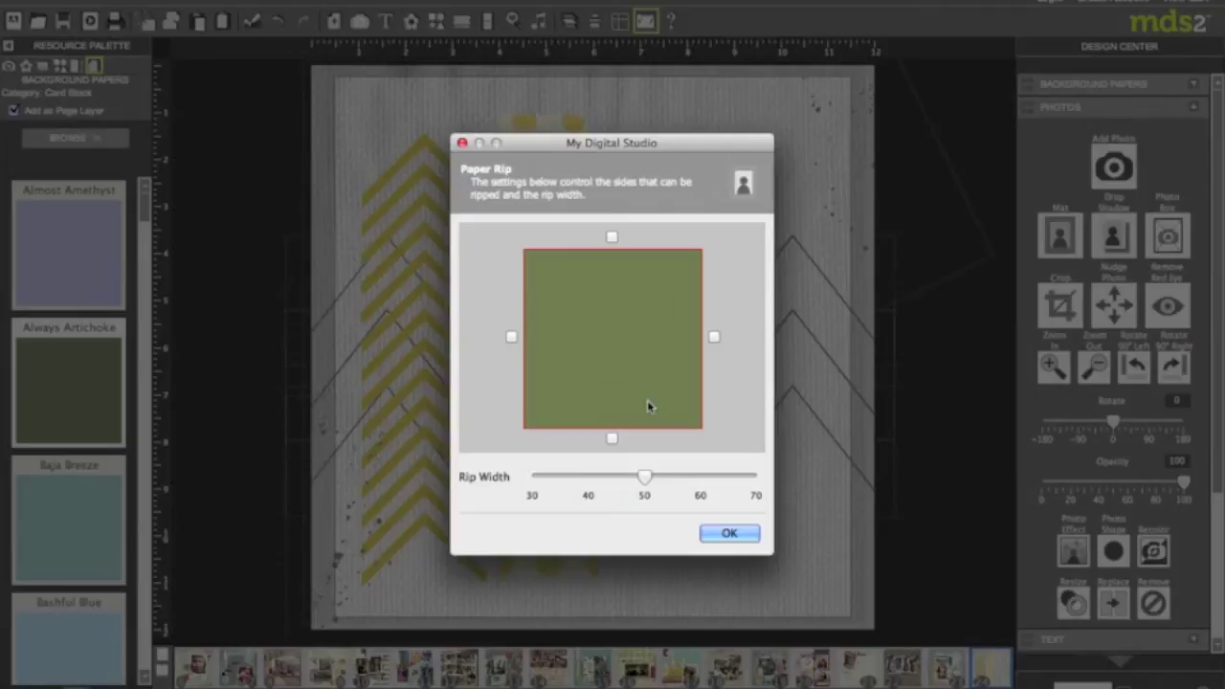
pyautogui.click(713, 337)
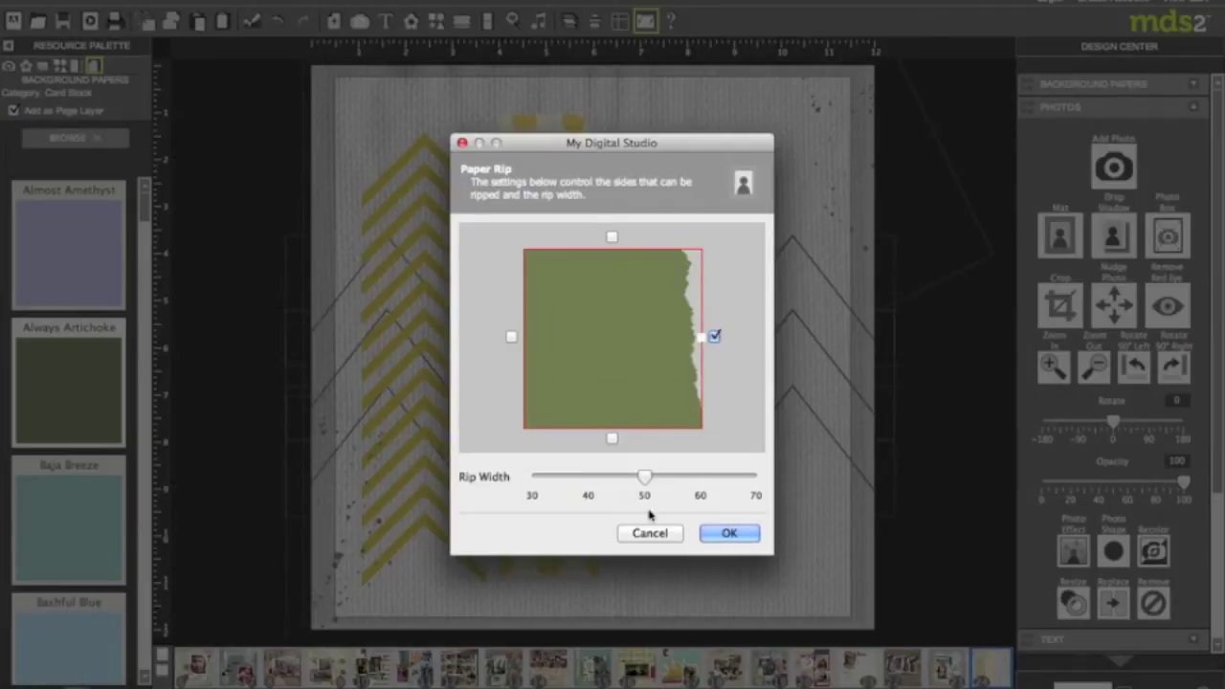
pyautogui.moveTo(645, 484); pyautogui.dragTo(754, 485)
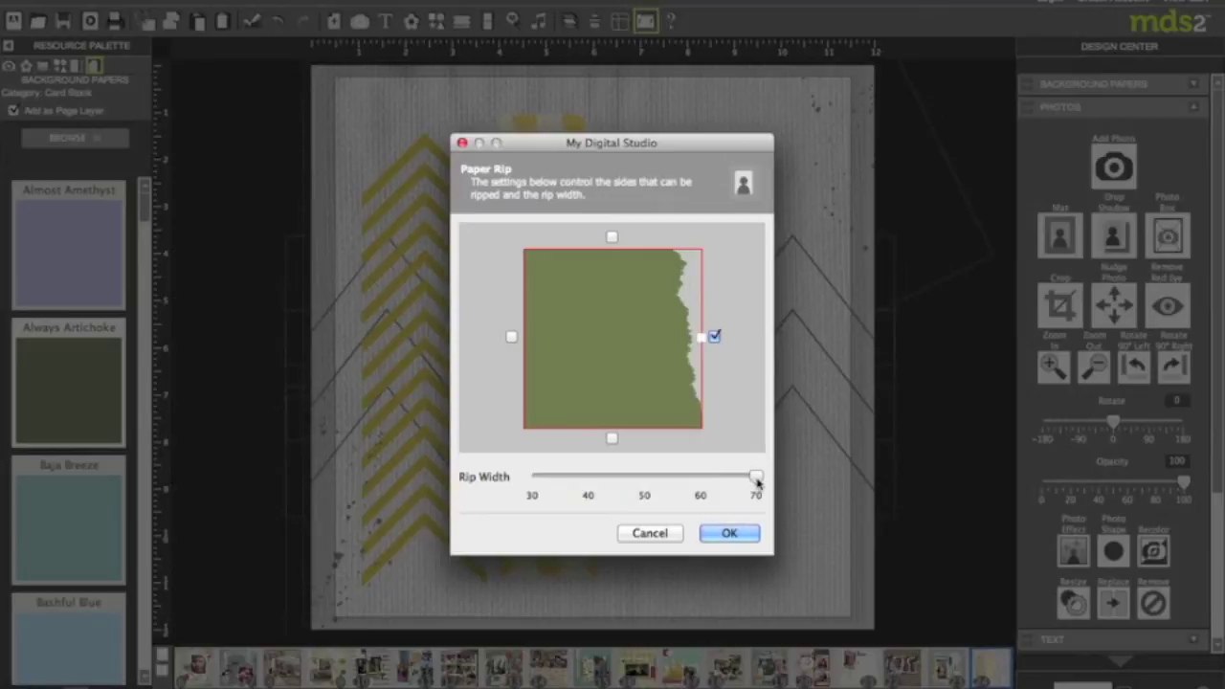
pyautogui.click(729, 533)
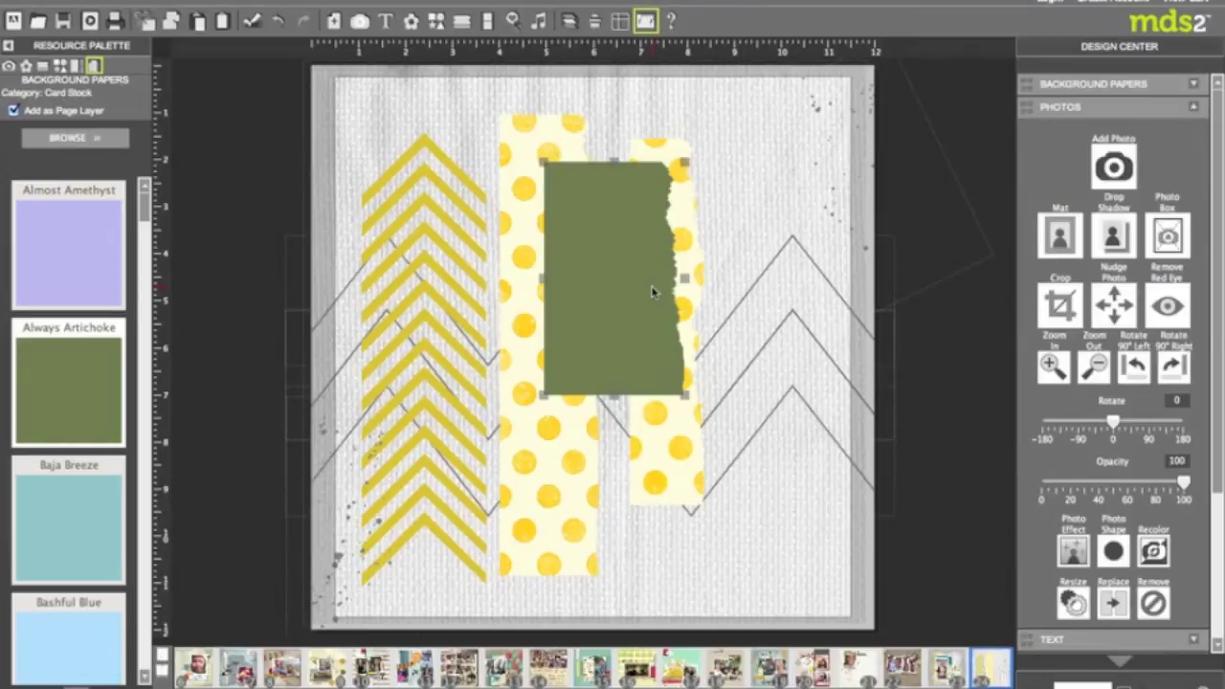
# Delete the green block and apply the Sharpen effect to the narrow polka-dot strip
pyautogui.press('Delete')
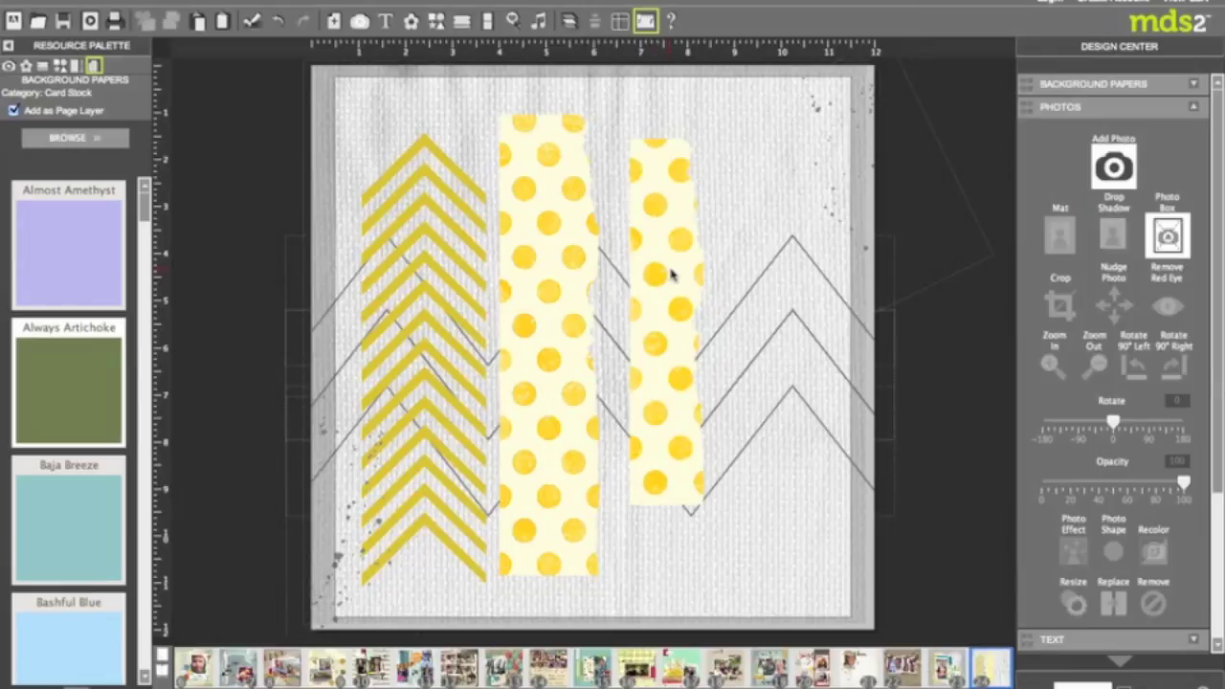
pyautogui.click(666, 243)
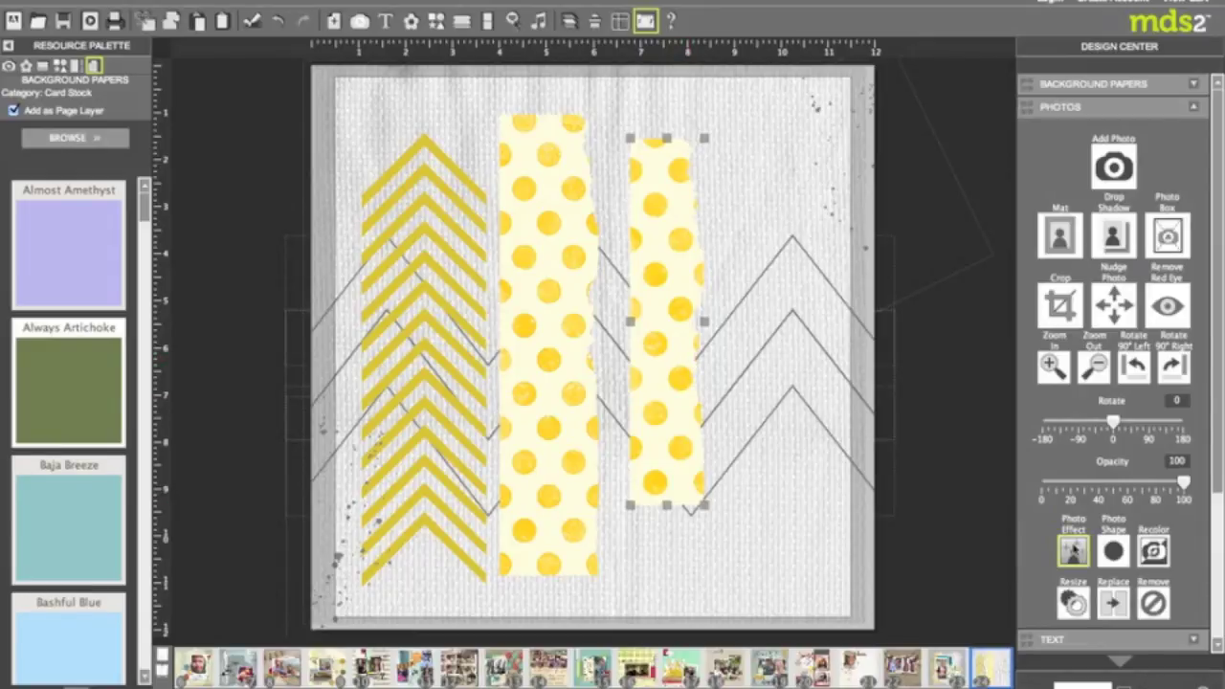
pyautogui.click(1073, 549)
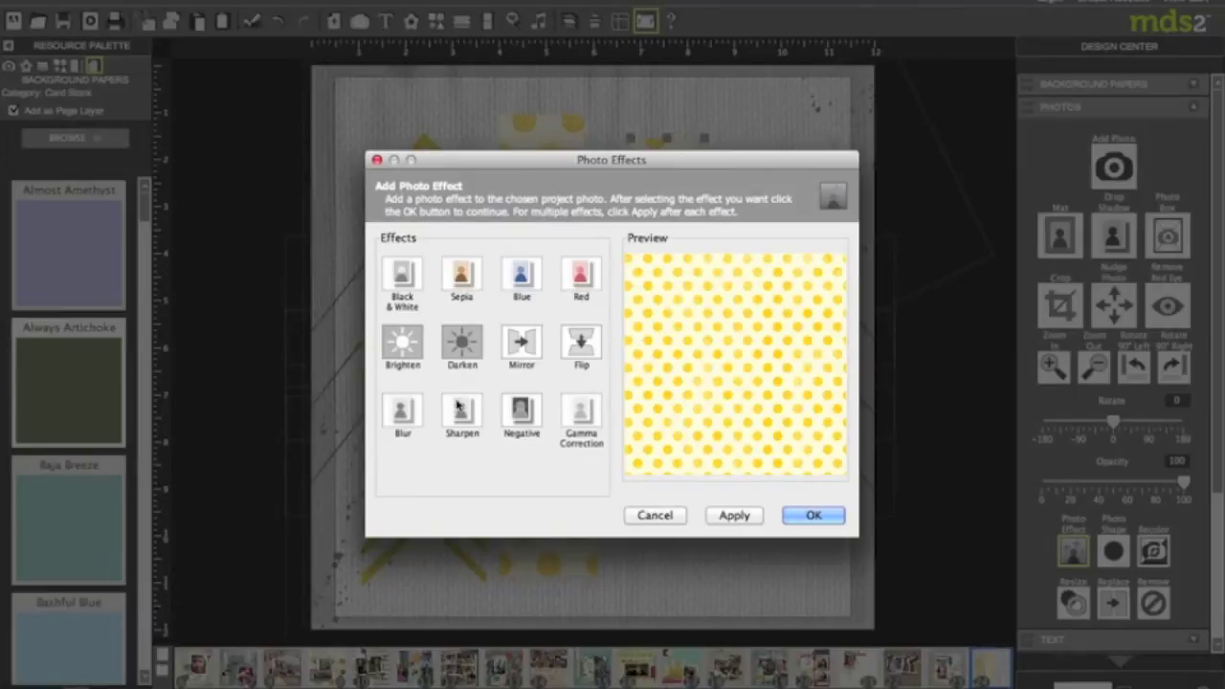
pyautogui.click(460, 409)
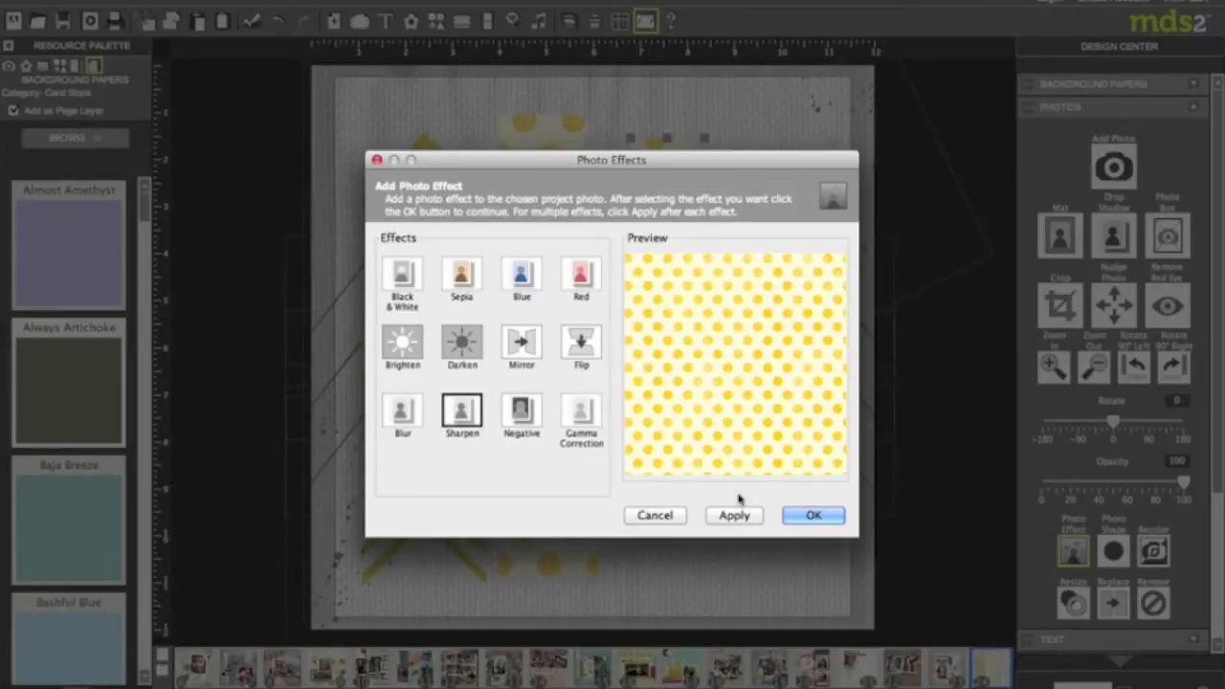
pyautogui.click(826, 517)
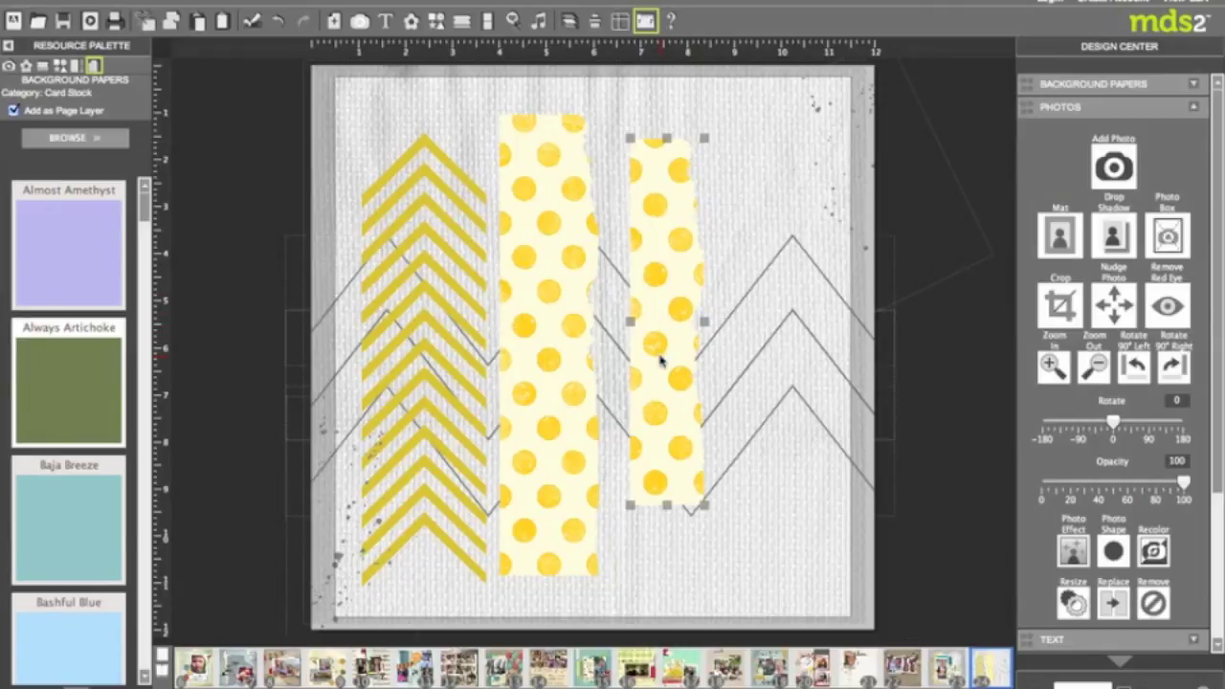
pyautogui.click(53, 140)
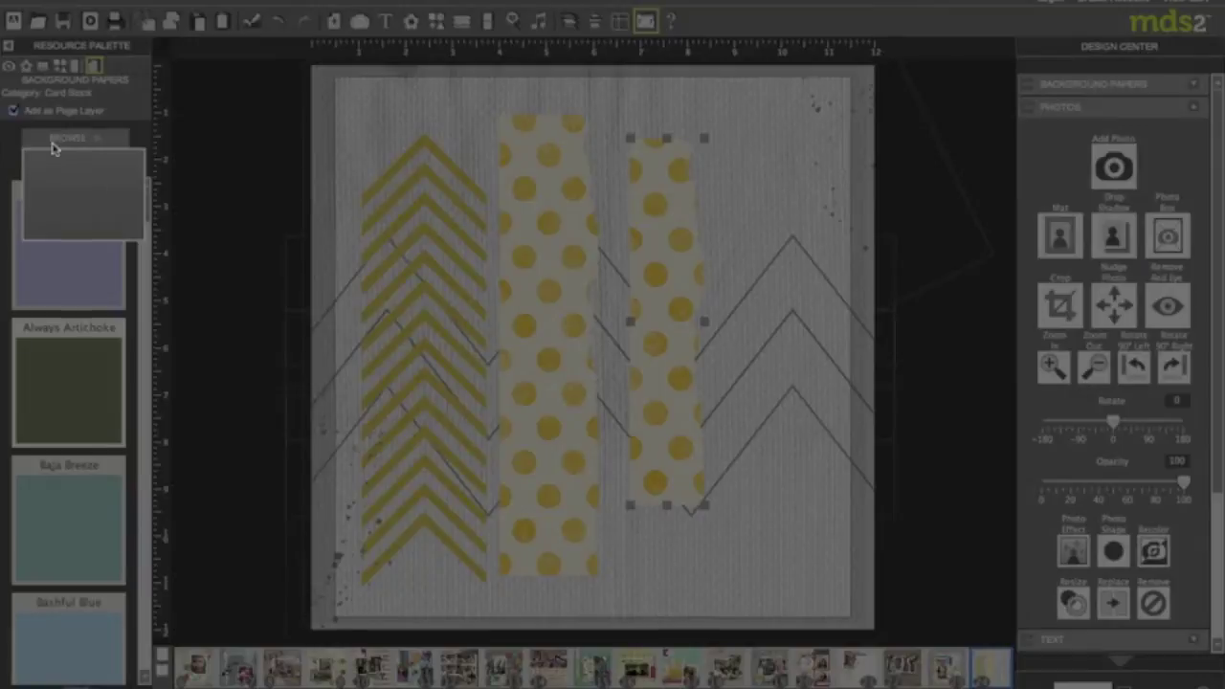
# Place the mint striped Be Awesome Today paper at page centre, enlarged over both strips
pyautogui.scroll(-1, 103, 352)
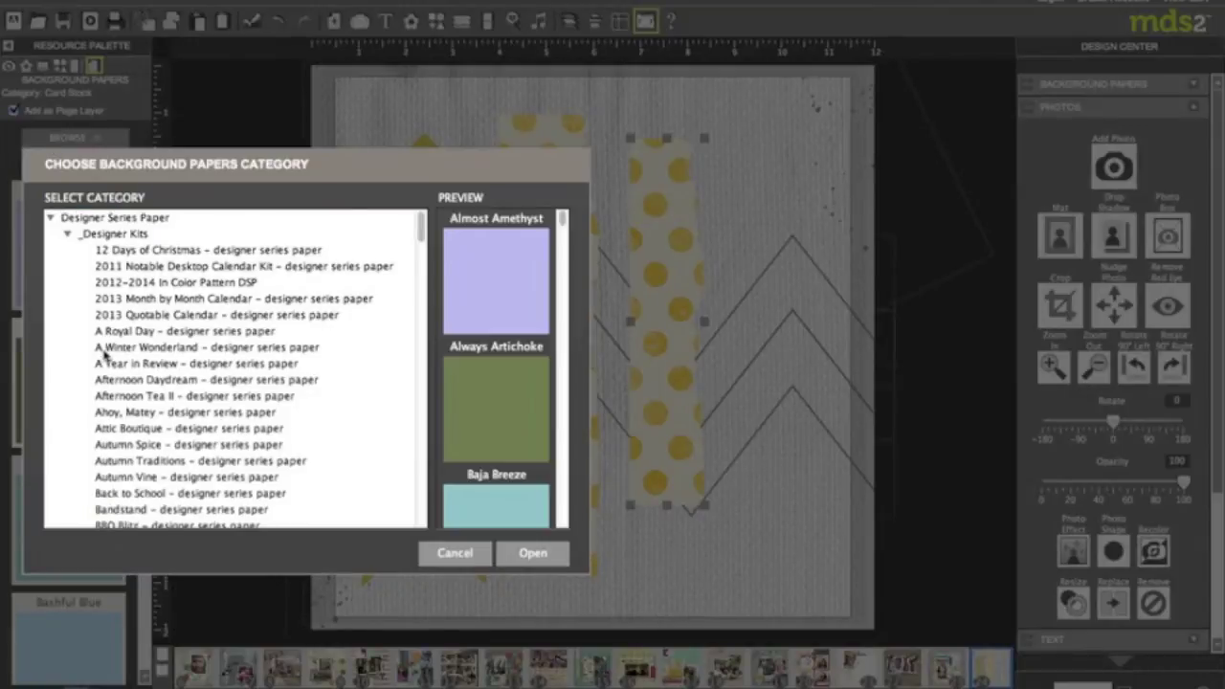
pyautogui.scroll(-5, 104, 352)
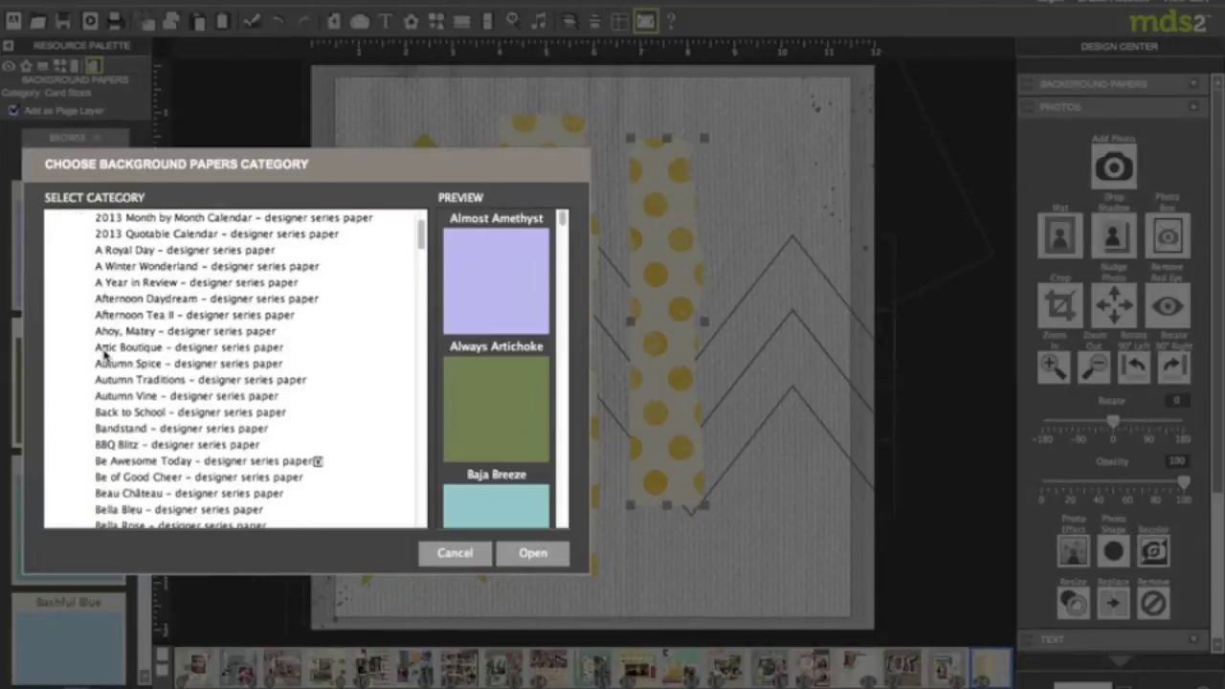
pyautogui.click(145, 463)
pyautogui.click(536, 555)
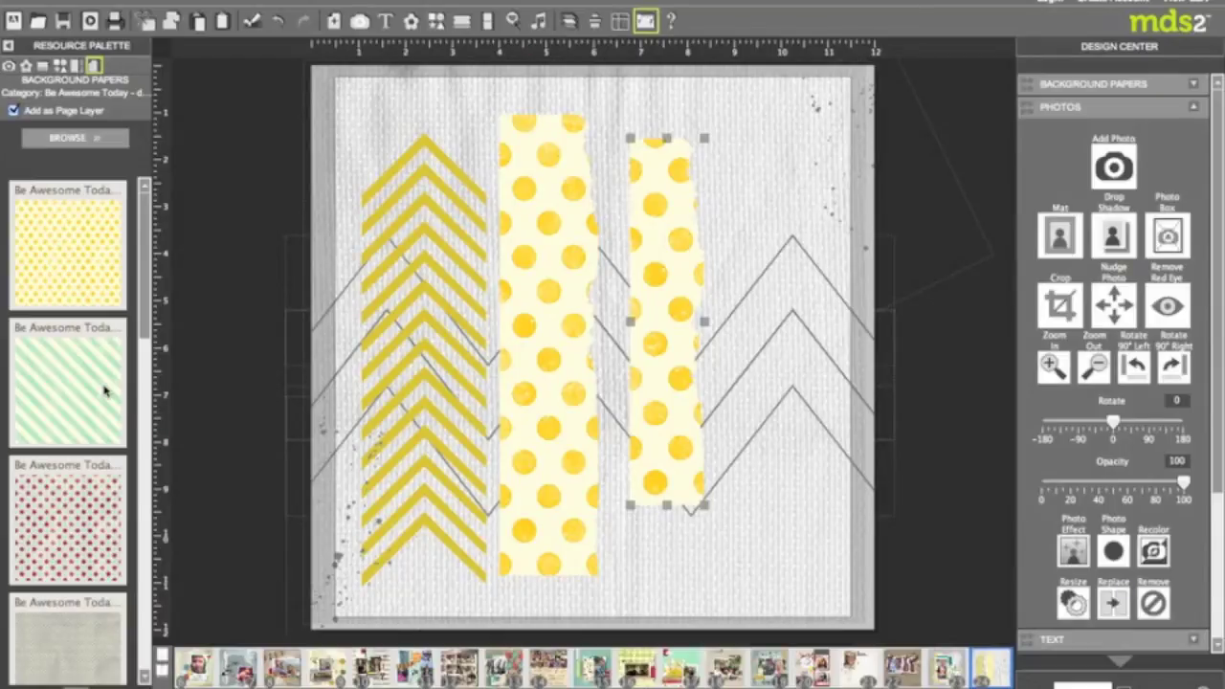
pyautogui.moveTo(80, 386); pyautogui.dragTo(593, 360)
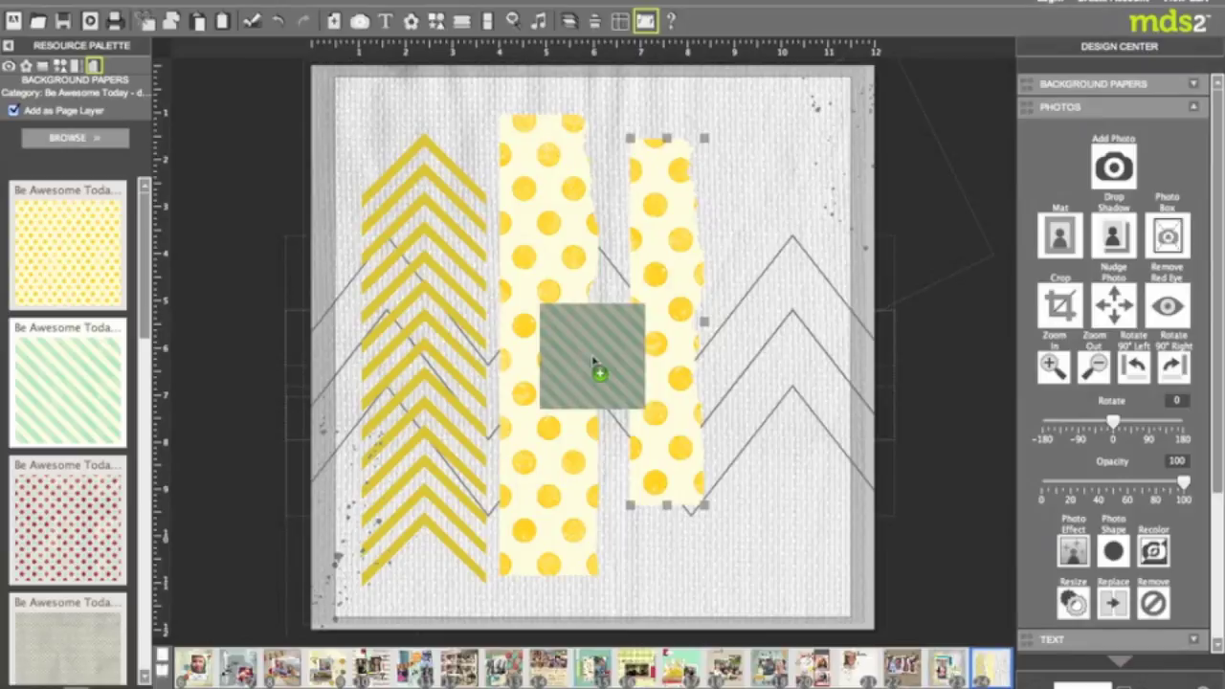
pyautogui.moveTo(593, 361); pyautogui.dragTo(596, 363)
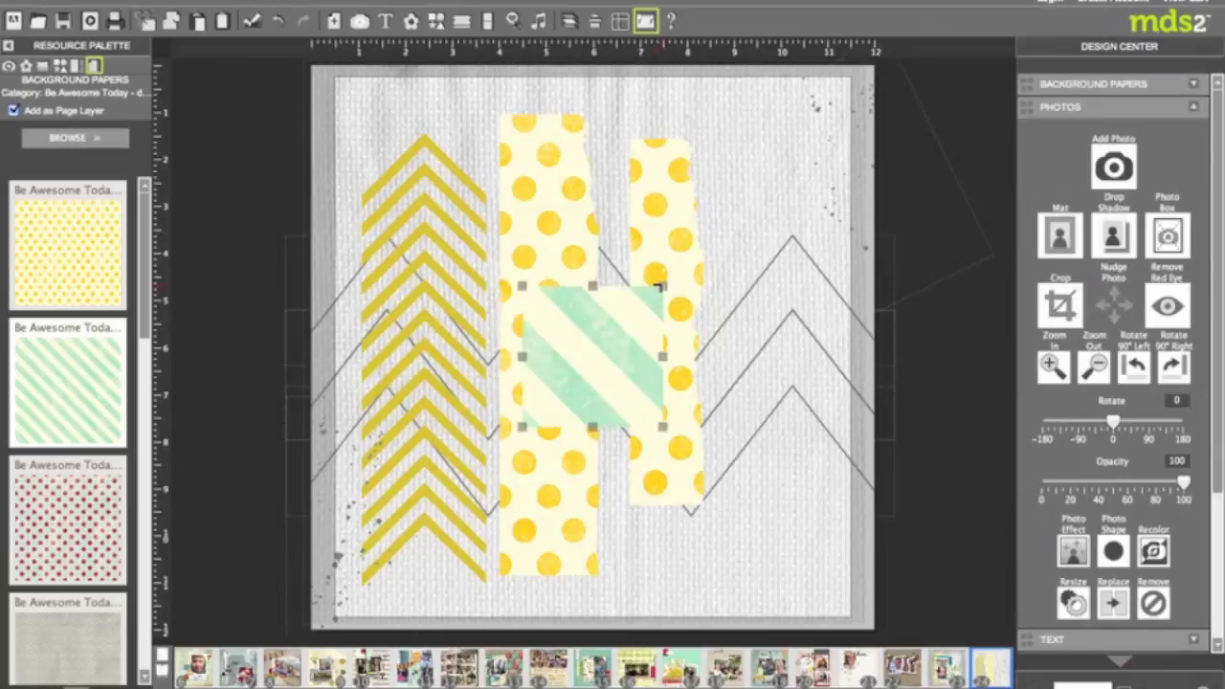
pyautogui.moveTo(660, 285); pyautogui.dragTo(769, 180)
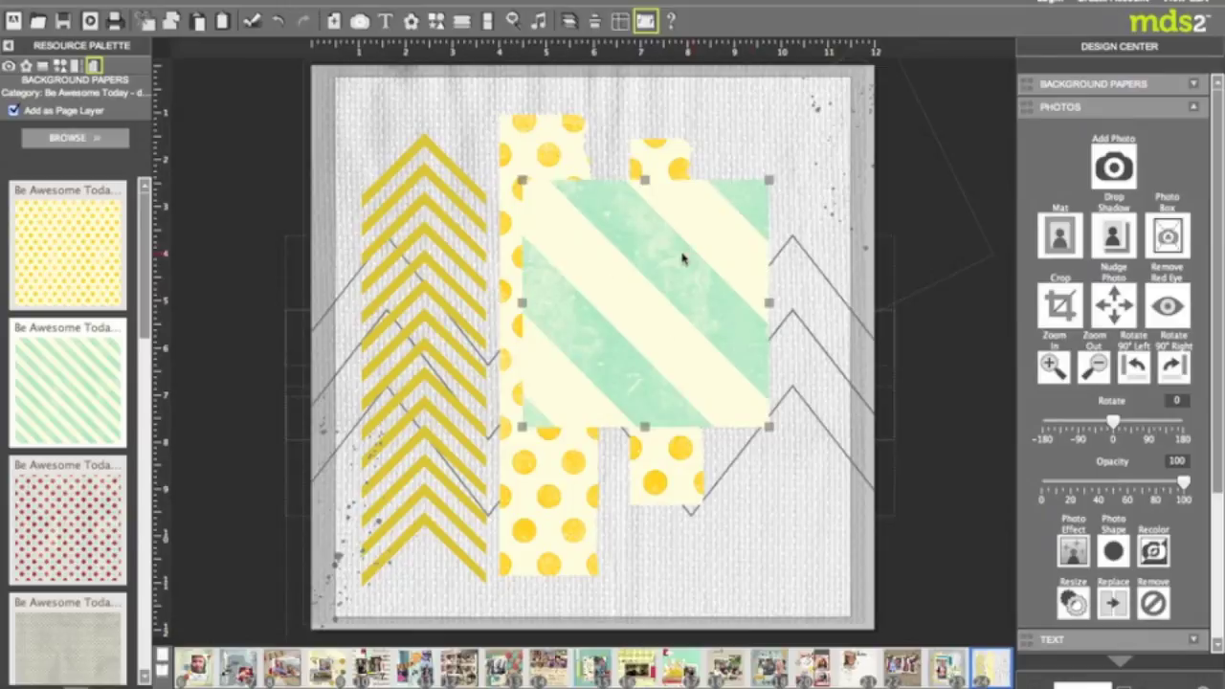
pyautogui.moveTo(691, 257); pyautogui.dragTo(671, 262)
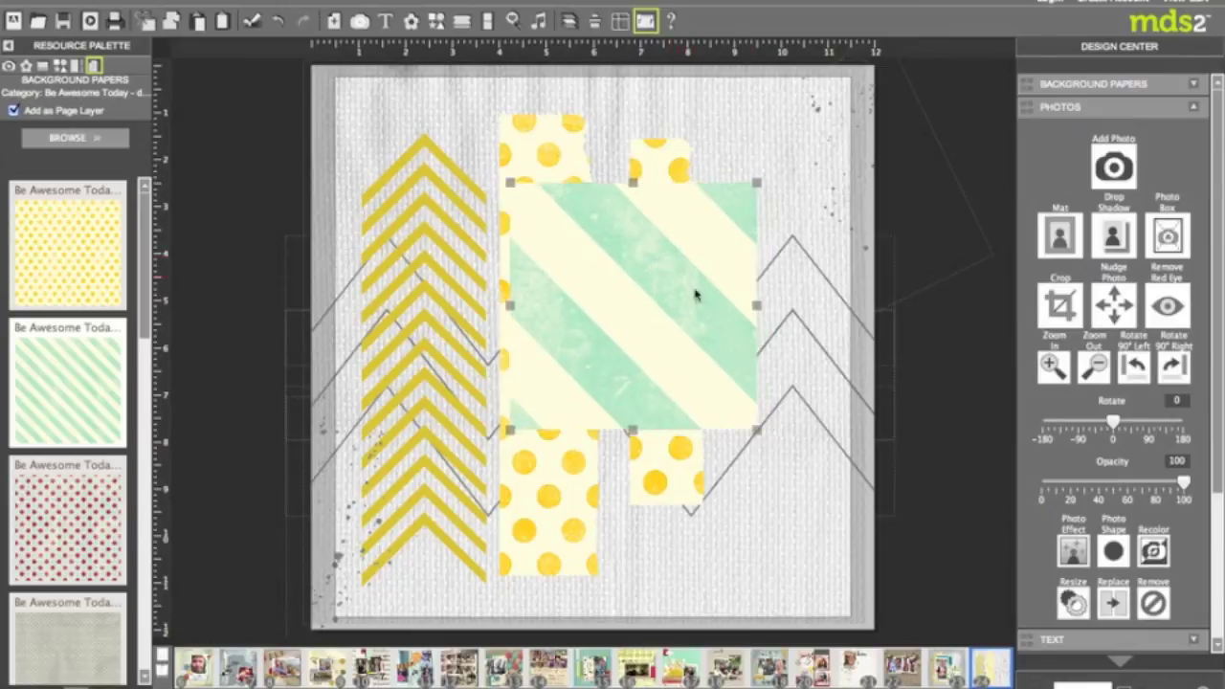
# Apply the Sharpen photo effect to the mint striped block
pyautogui.click(1073, 551)
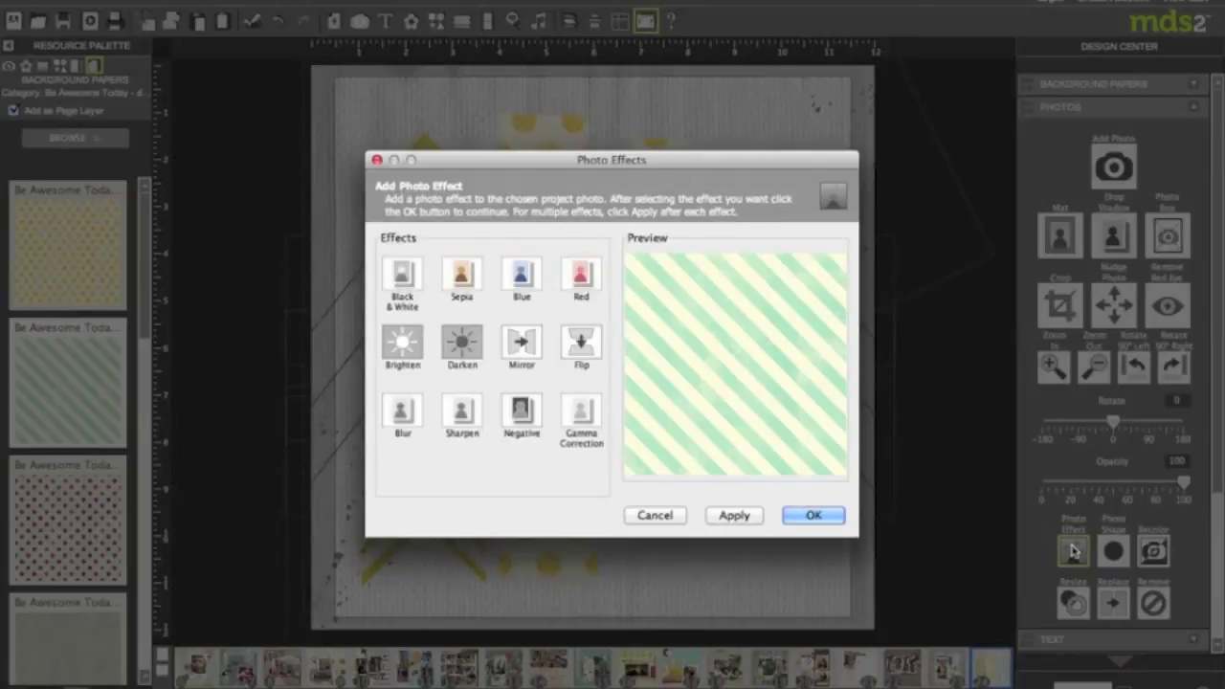
pyautogui.click(457, 414)
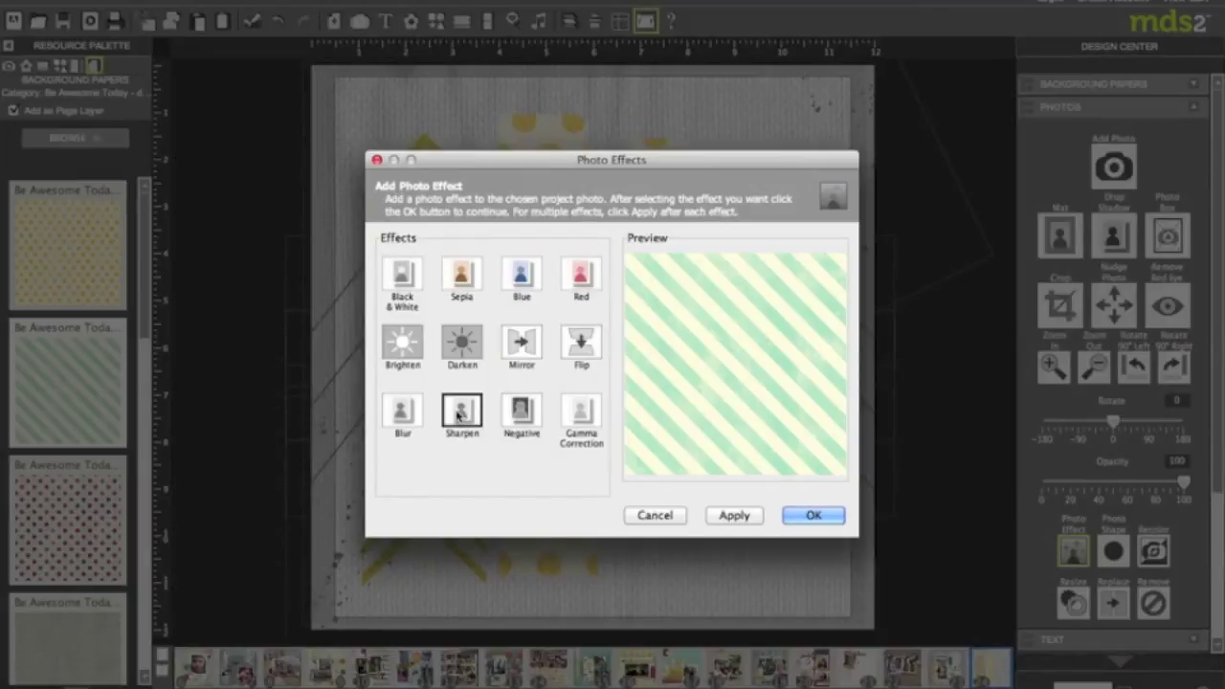
pyautogui.click(814, 515)
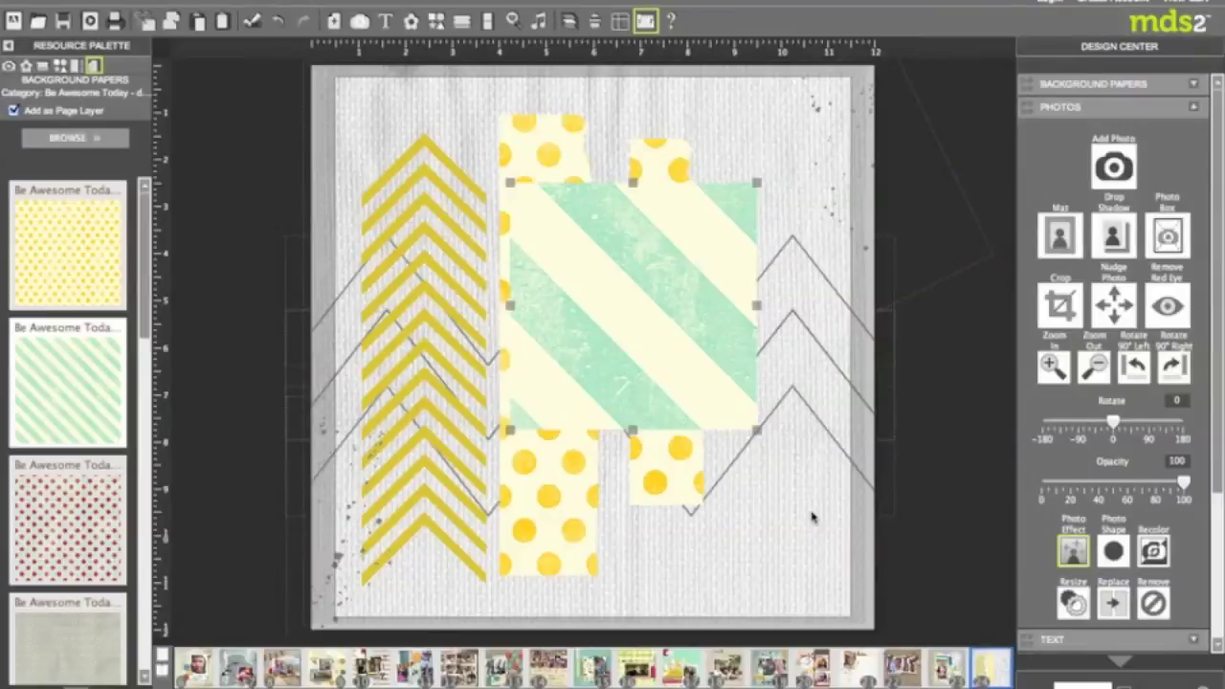